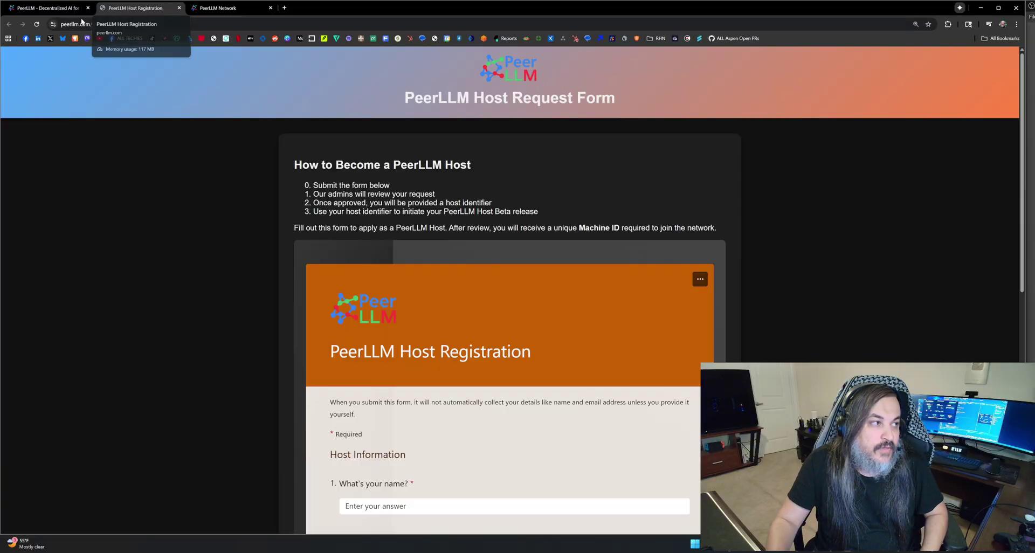
Look through the PeerLLM home page, and briefly open and close the PLM Chat page.
key("ctrl+shift+Tab")
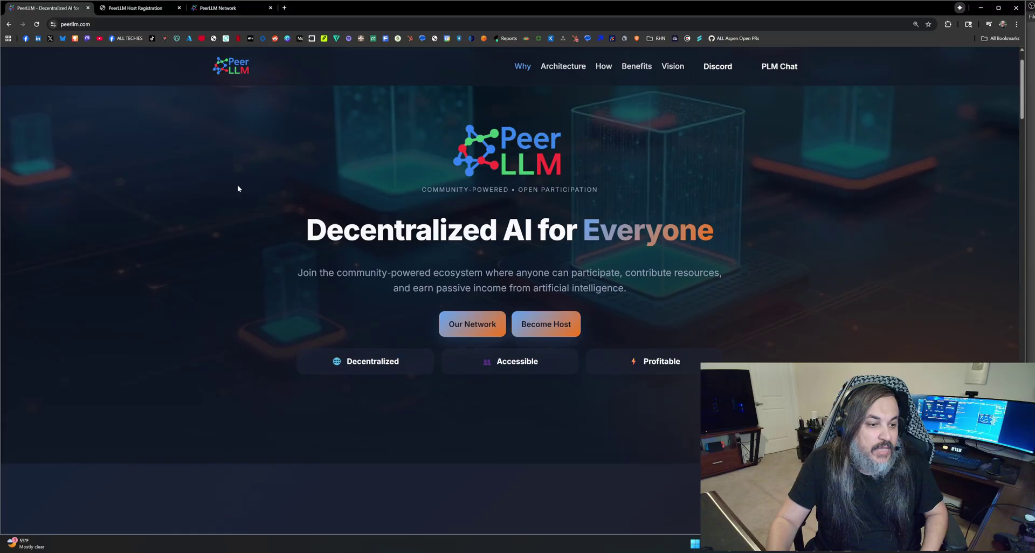
scroll(237, 184, "down", 8)
scroll(239, 185, "down", 20)
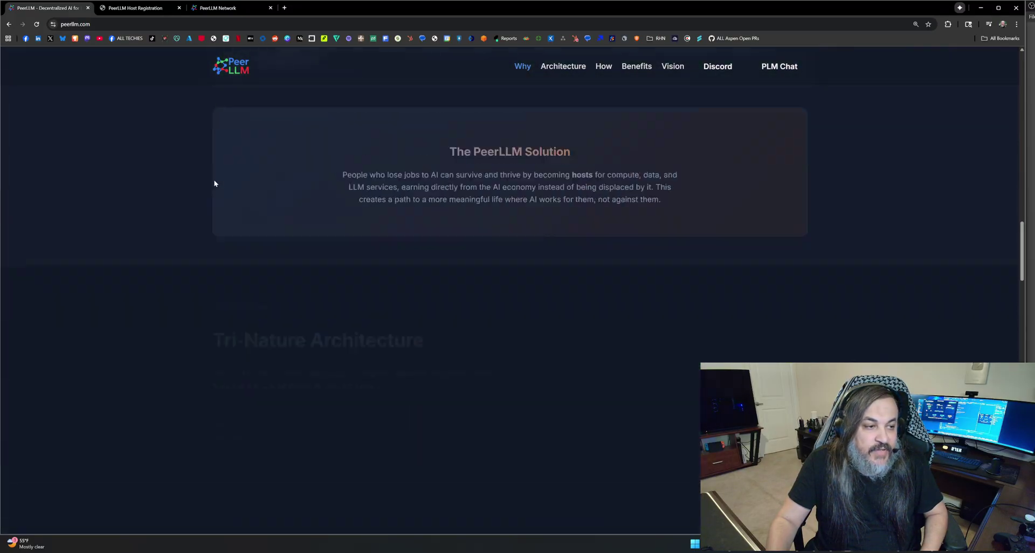
scroll(211, 180, "down", 6)
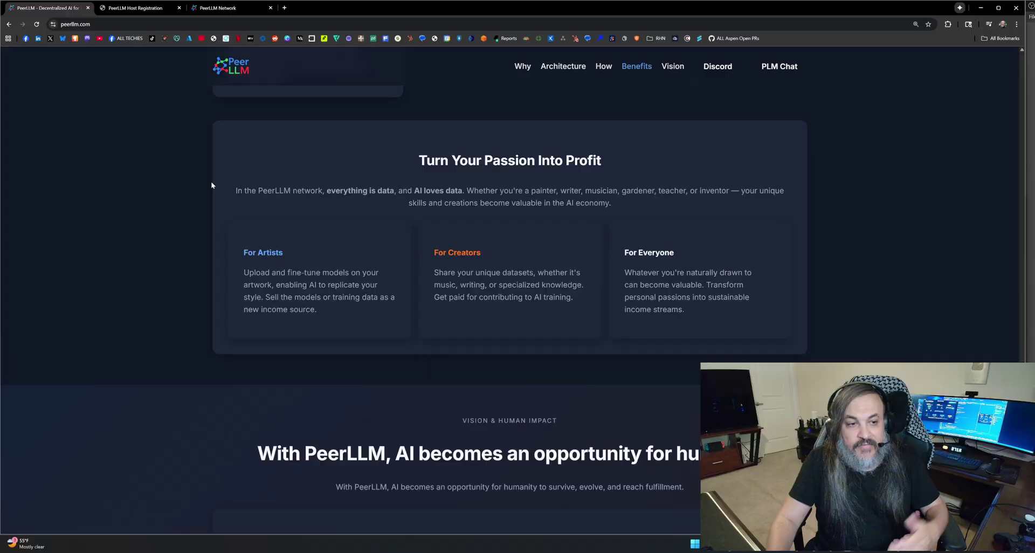
scroll(212, 181, "up", 15)
scroll(241, 169, "up", 15)
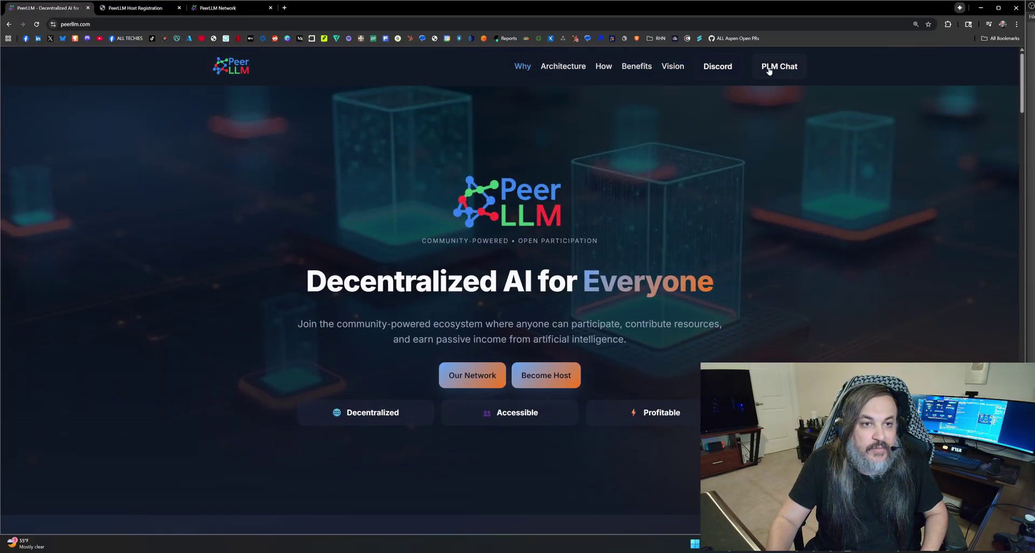
left_click(787, 73)
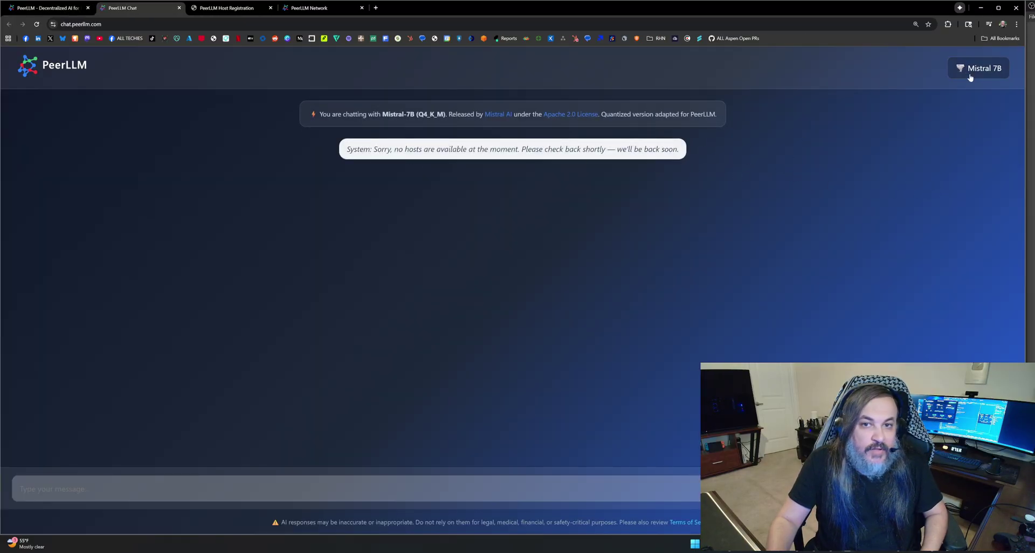
left_click(180, 8)
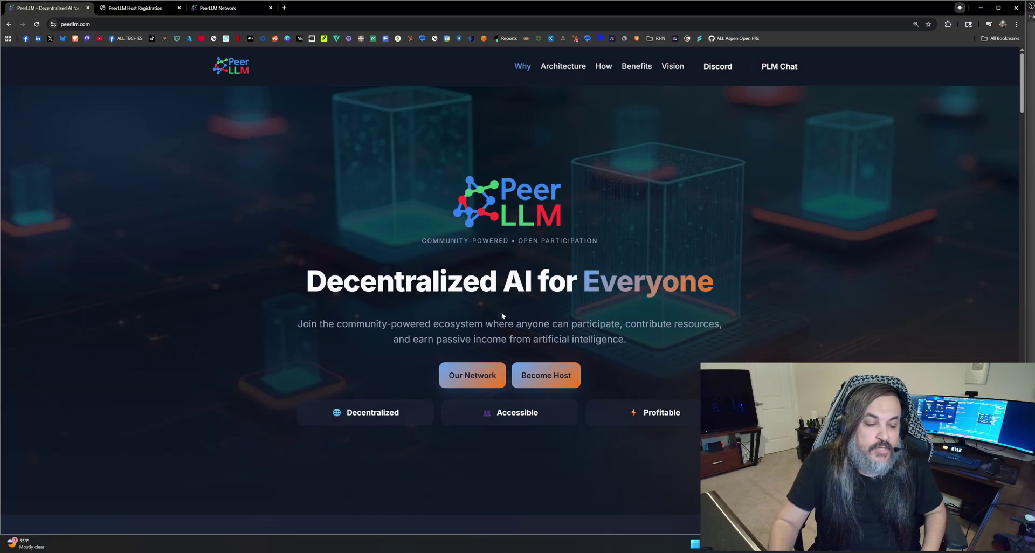
Open the Become Host page and review the host instructions and the registration form's four questions.
left_click(534, 374)
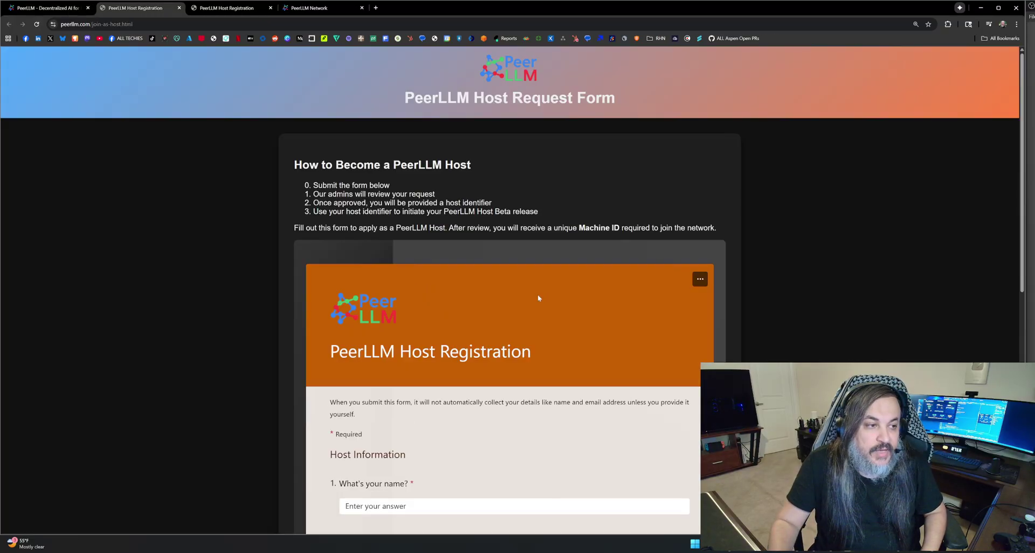
scroll(265, 283, "down", 6)
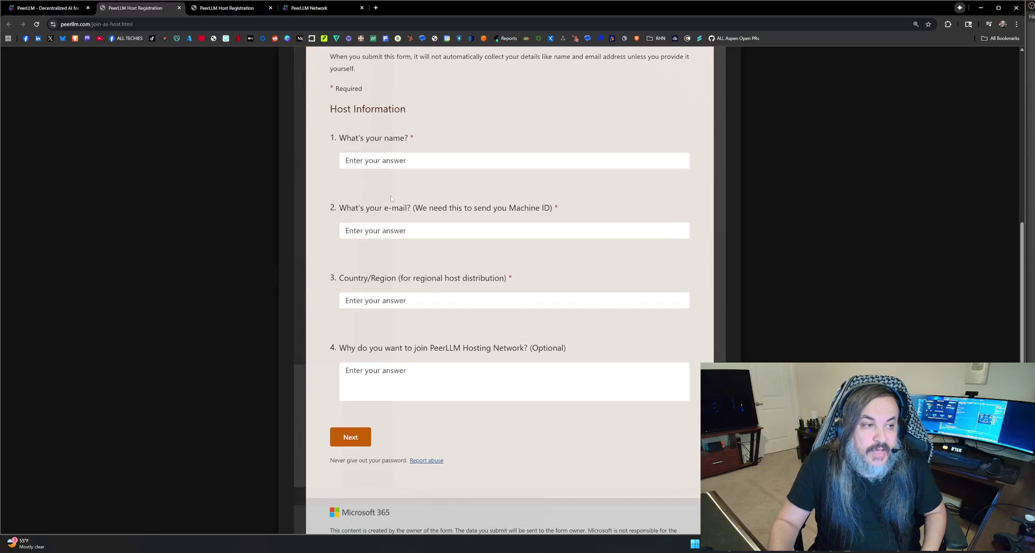
scroll(415, 291, "up", 1)
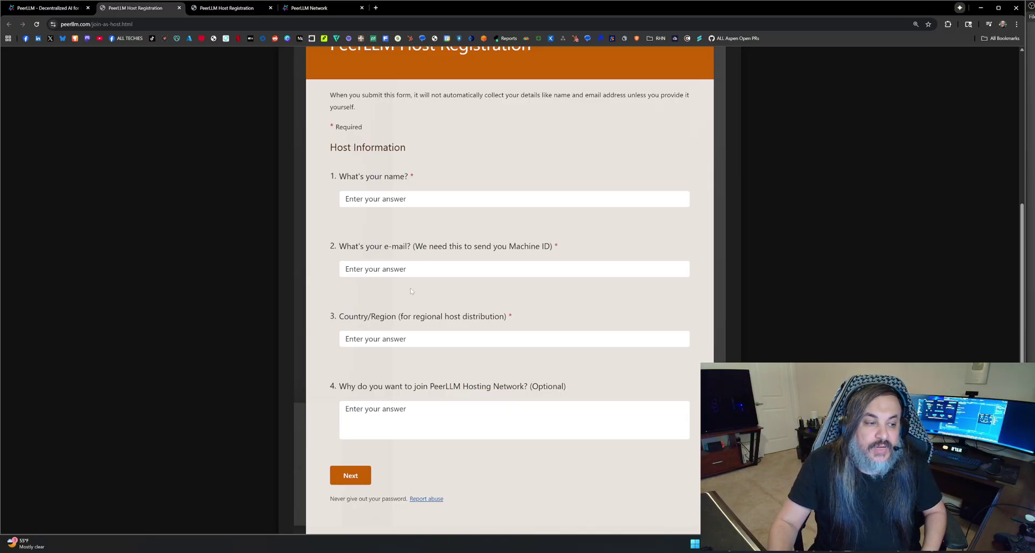
left_click_drag(339, 316, 476, 331)
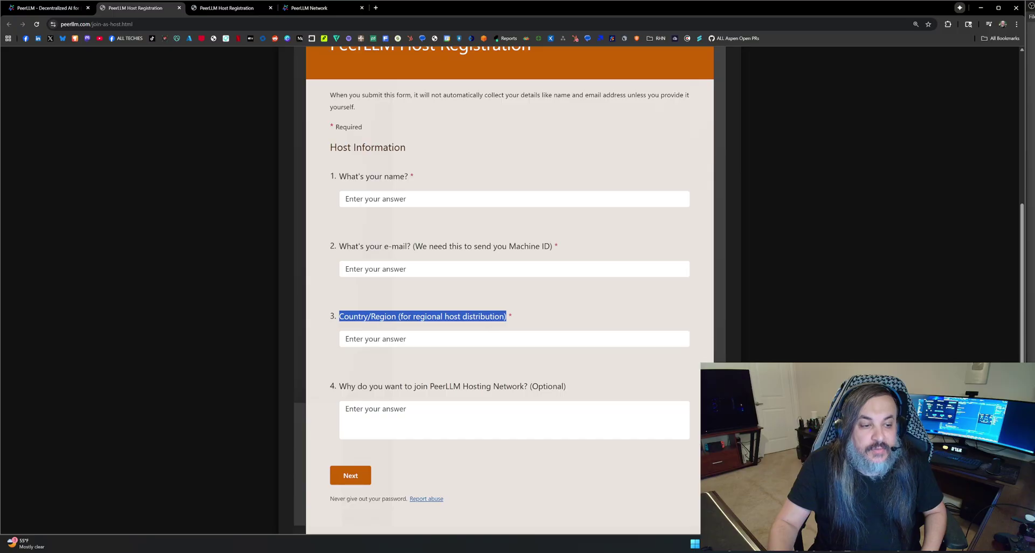
left_click(526, 318)
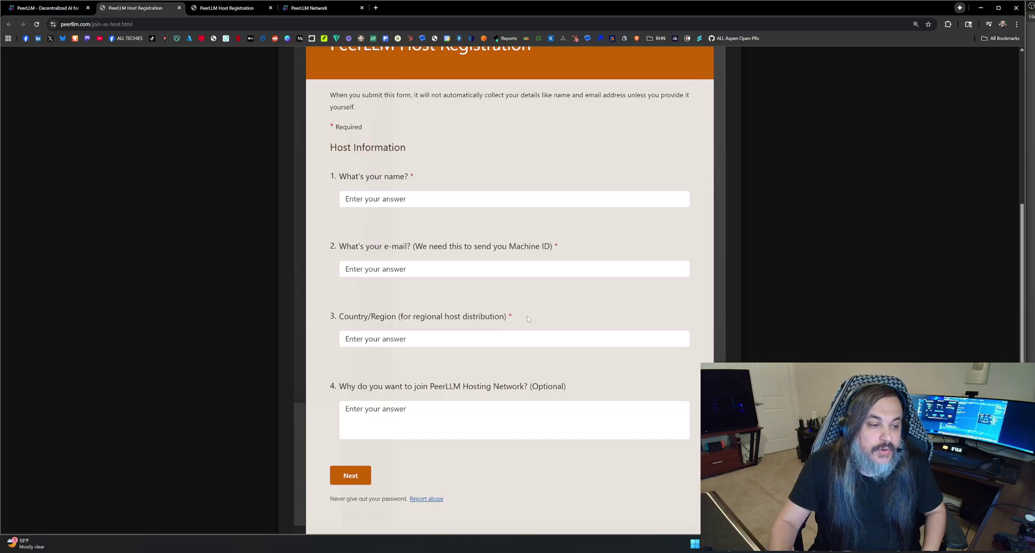
scroll(526, 319, "down", 1)
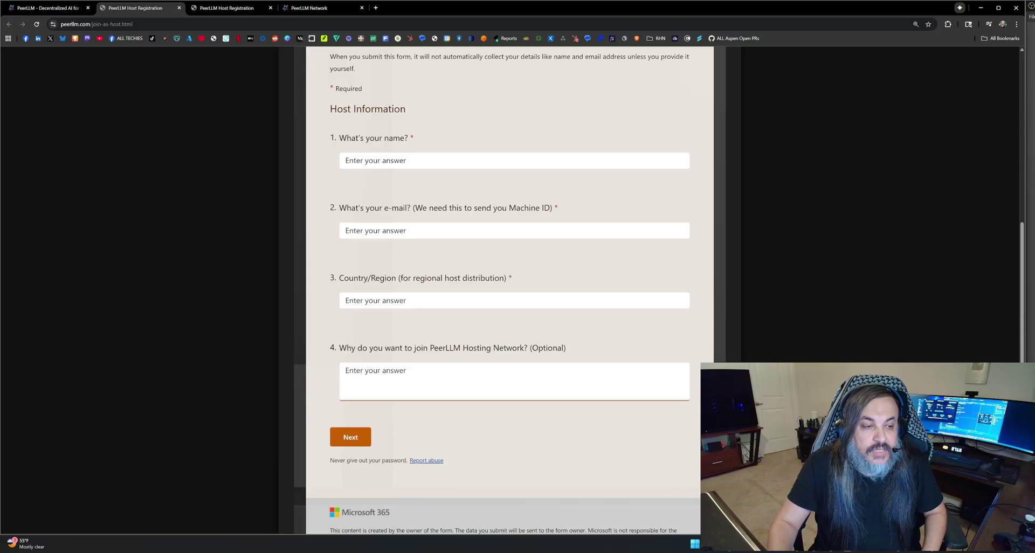
scroll(511, 245, "up", 3)
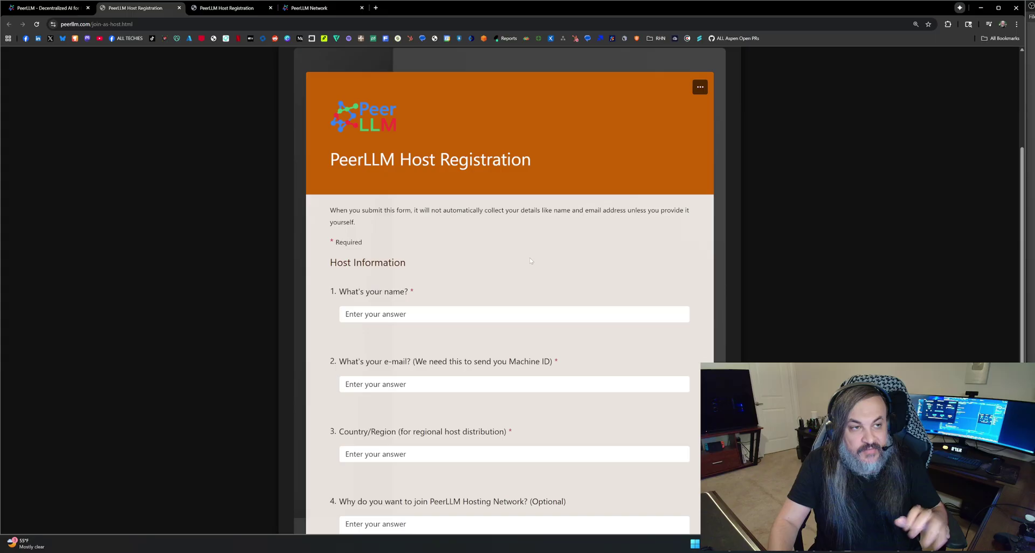
scroll(531, 261, "up", 3)
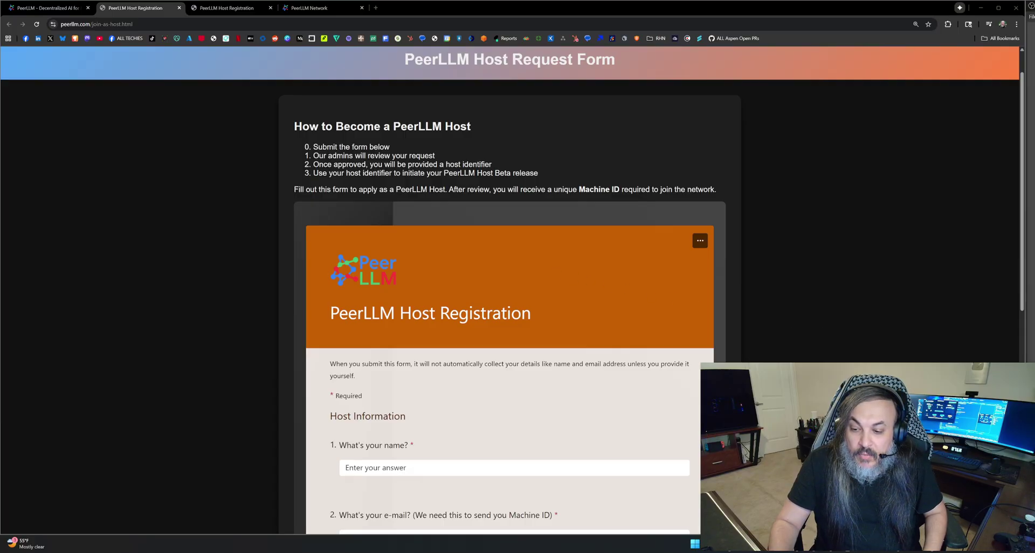
Switch to Windows Sandbox, launch the PeerLLM Host installer, read through the host agreement and continue past it.
key("alt+Tab")
double_click(17, 105)
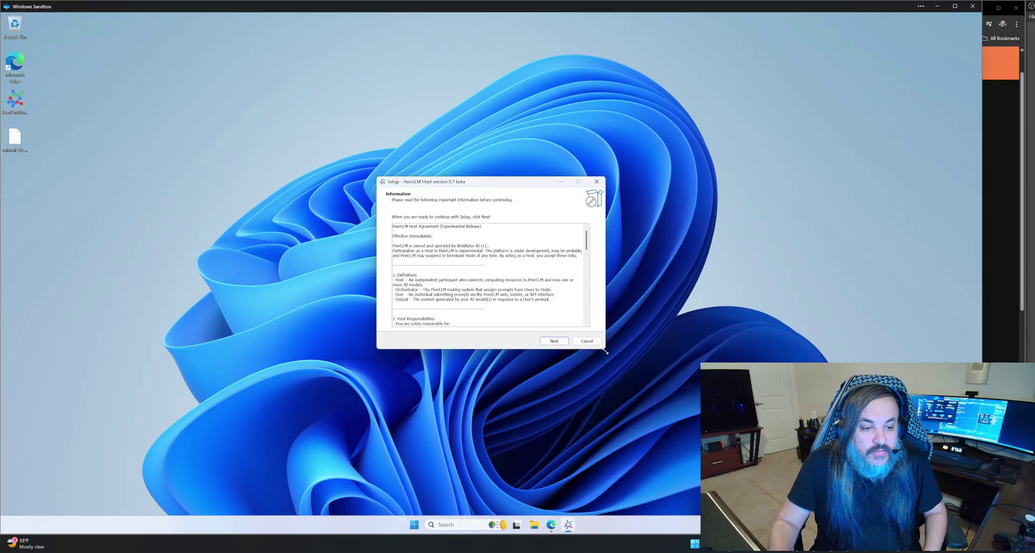
left_click_drag(605, 351, 665, 398)
left_click_drag(539, 181, 484, 118)
scroll(464, 237, "down", 12)
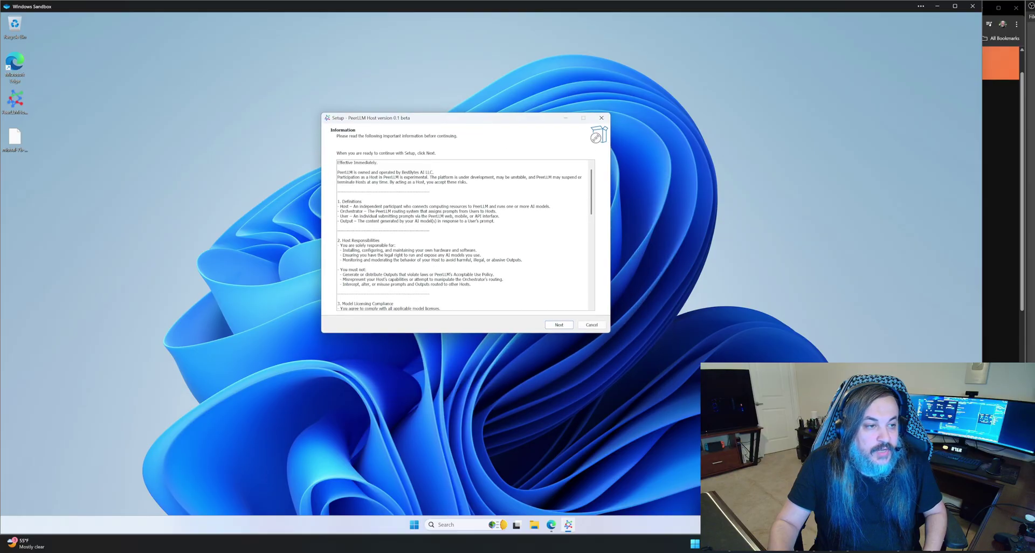
left_click(559, 325)
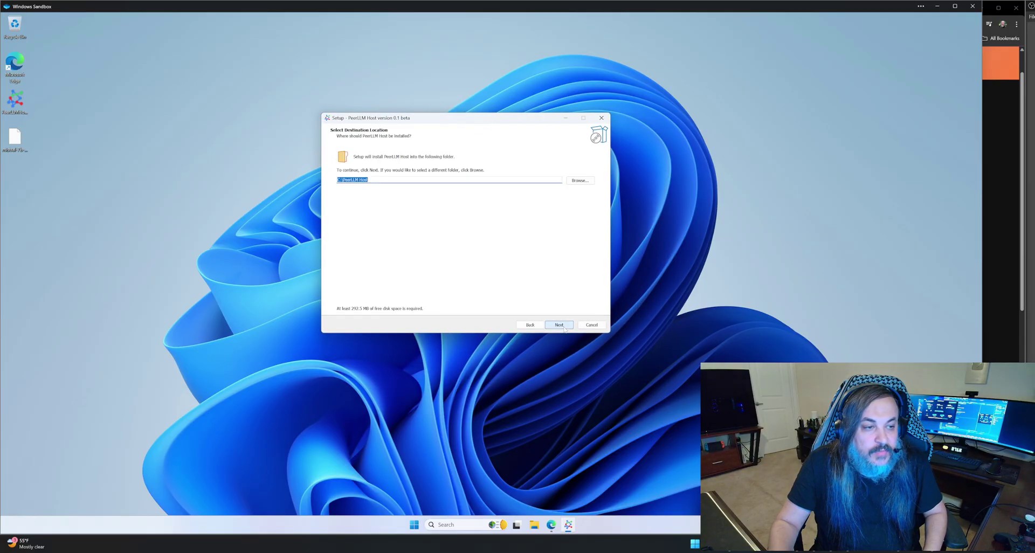
Install PeerLLM Host in the default folder with a desktop shortcut.
left_click(560, 325)
left_click(340, 177)
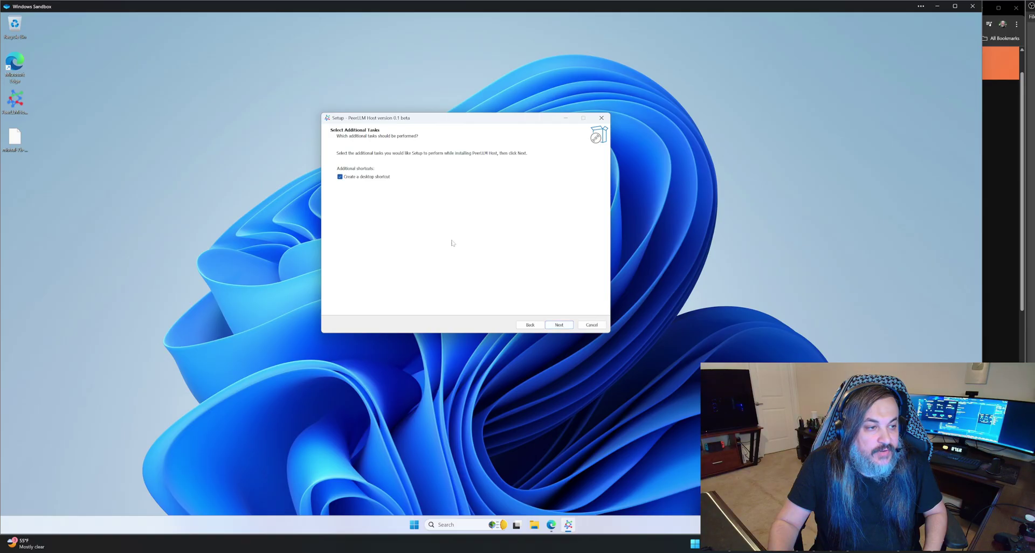
left_click(559, 324)
left_click(566, 326)
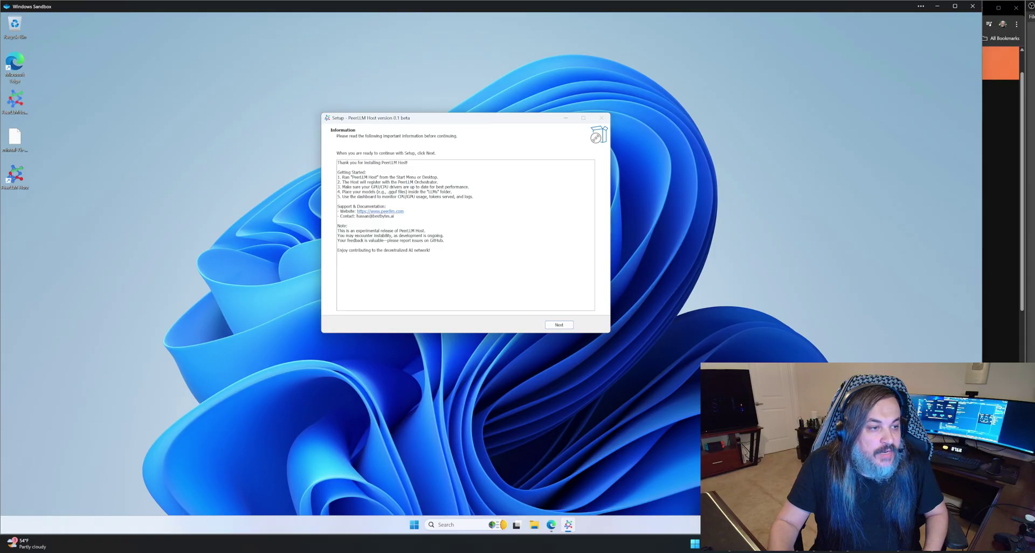
Review the Getting Started notes and finish the setup with PeerLLM Host set to launch.
left_click_drag(338, 177, 431, 252)
left_click(432, 252)
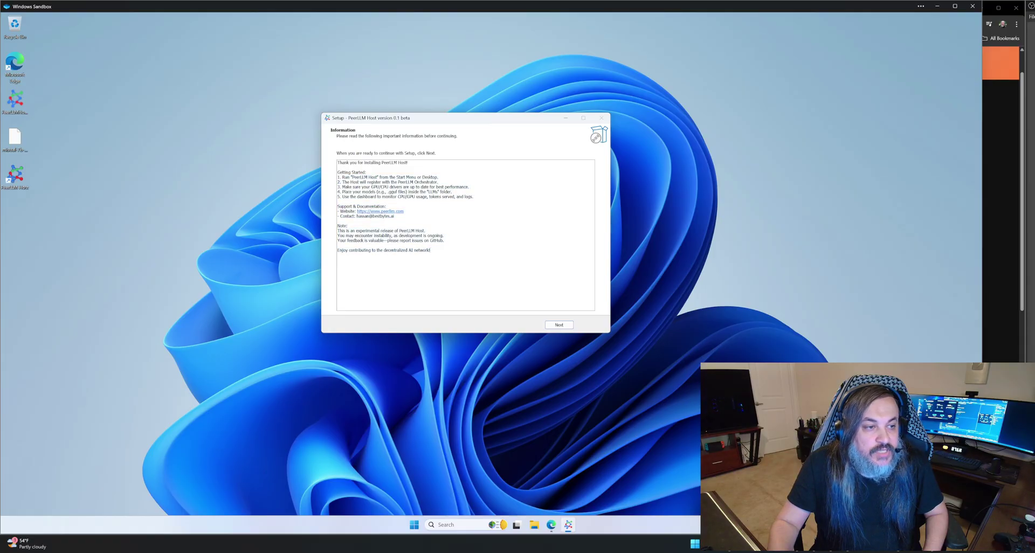
left_click(566, 325)
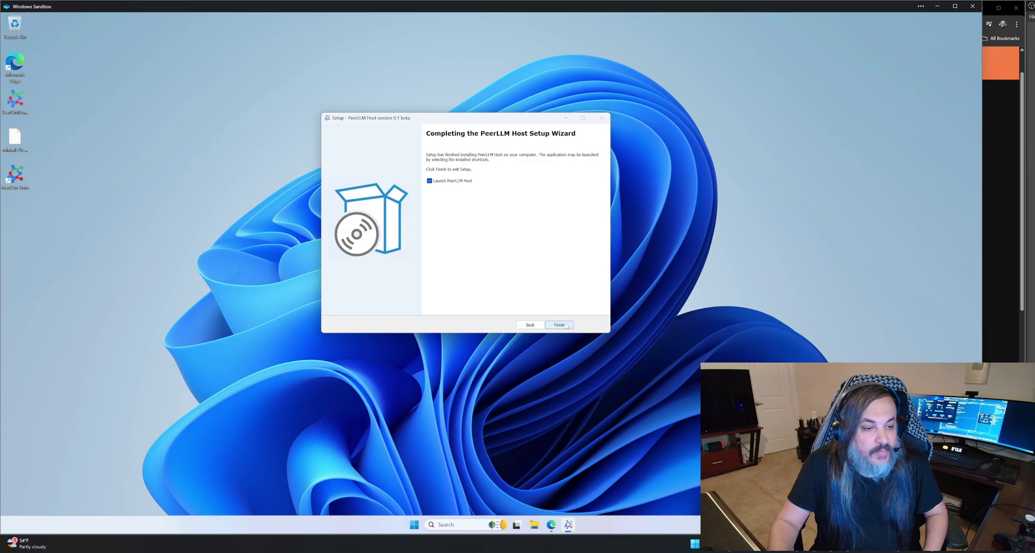
left_click(566, 326)
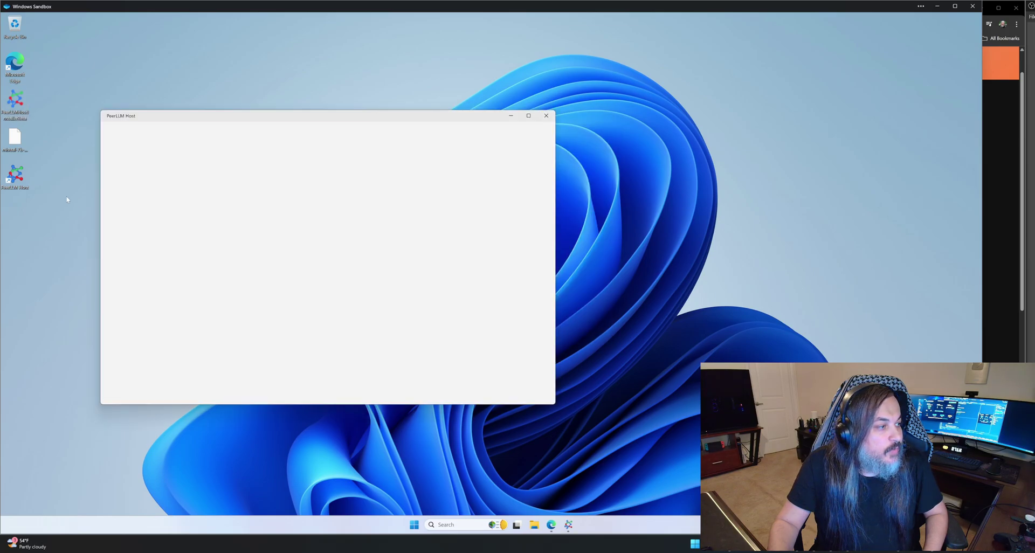
Reposition the PeerLLM Host window and enter Demo PLM as the machine name.
left_click_drag(348, 118, 465, 105)
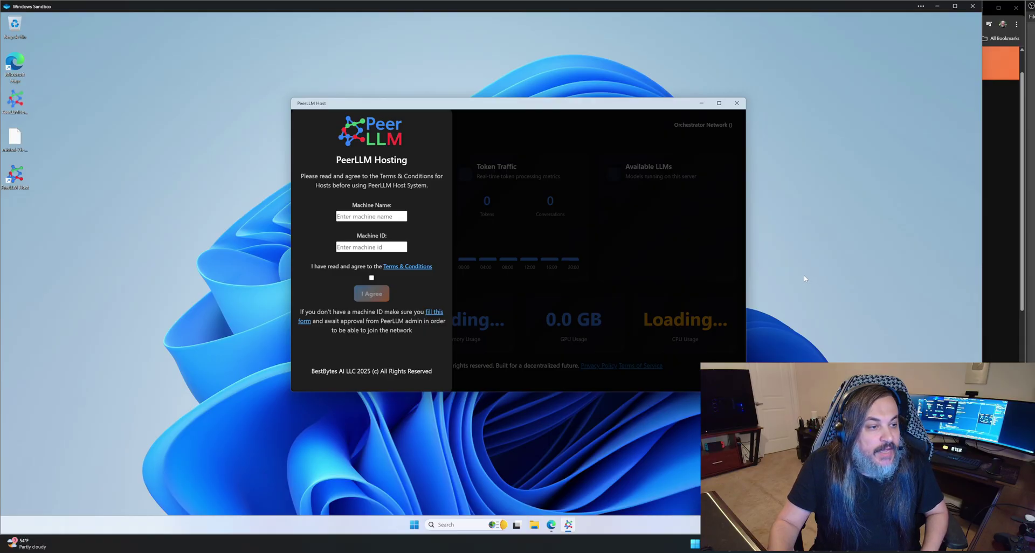
left_click_drag(444, 107, 422, 102)
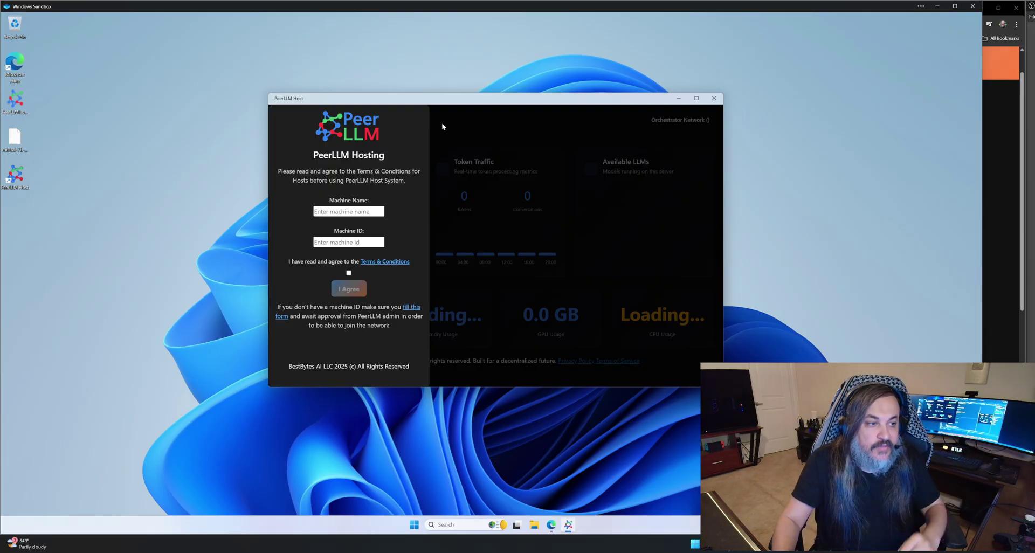
left_click(353, 212)
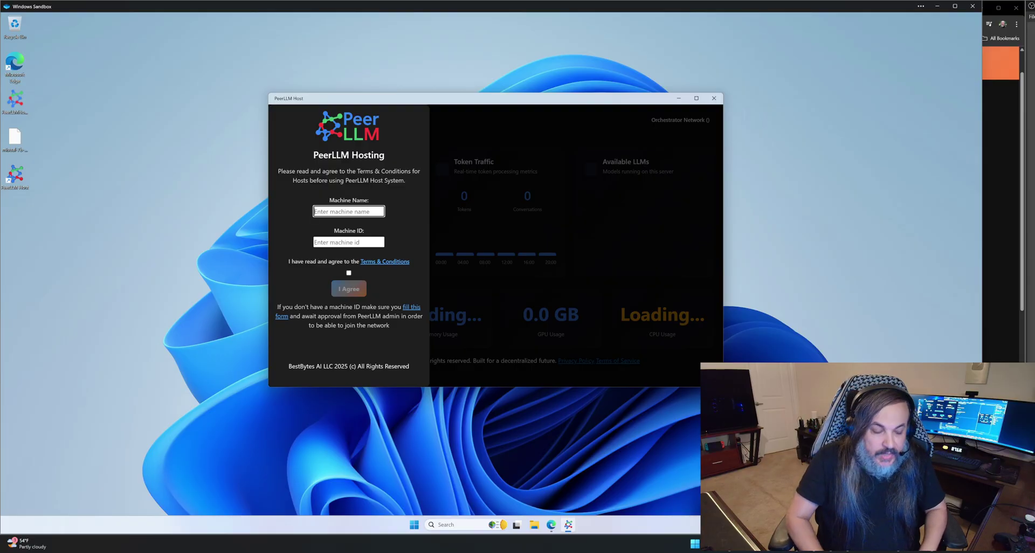
type("DemoPLM")
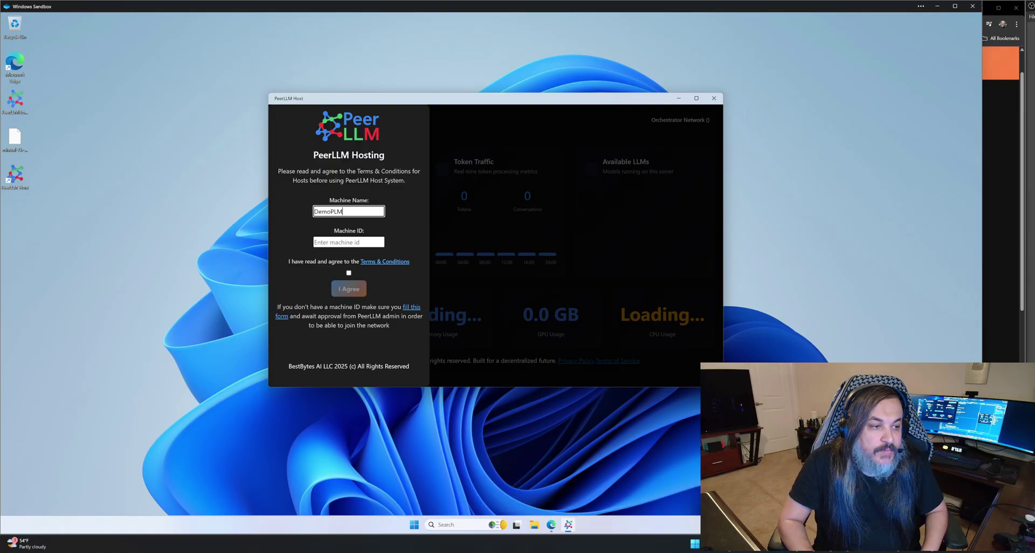
left_click(331, 211)
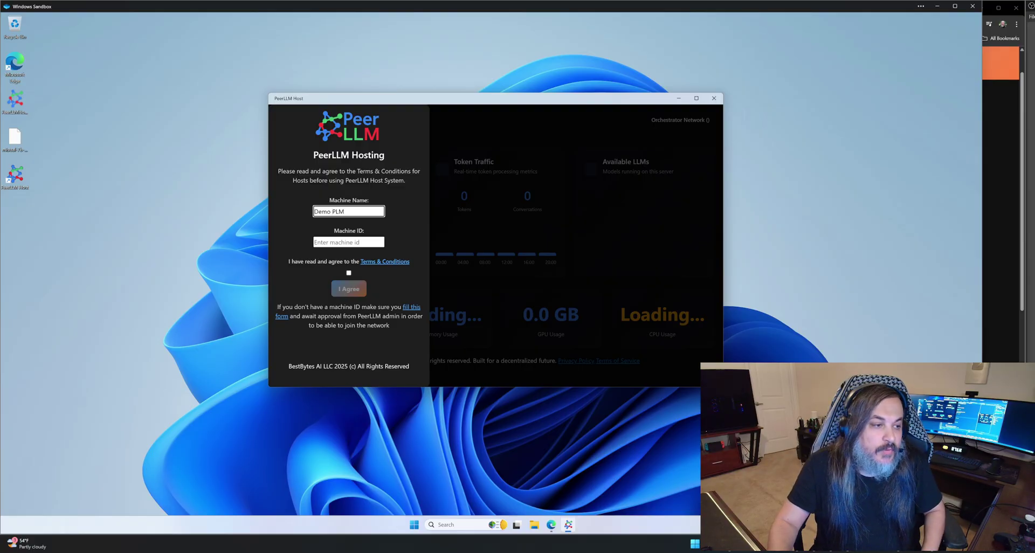
Enter a made-up machine ID, accept the Terms & Conditions and submit the host registration.
left_click(315, 242)
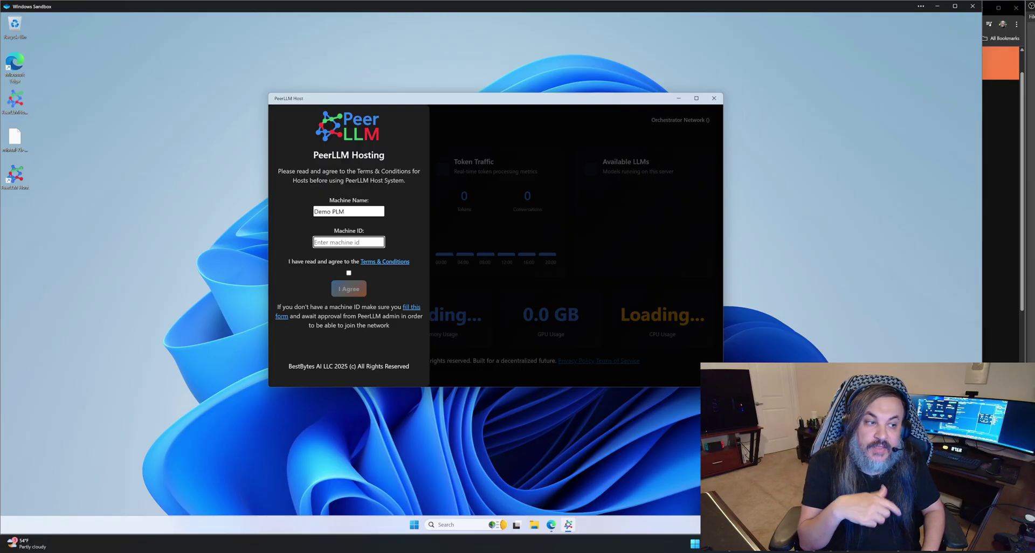
type("dfskf;sldkf;sdk;fld")
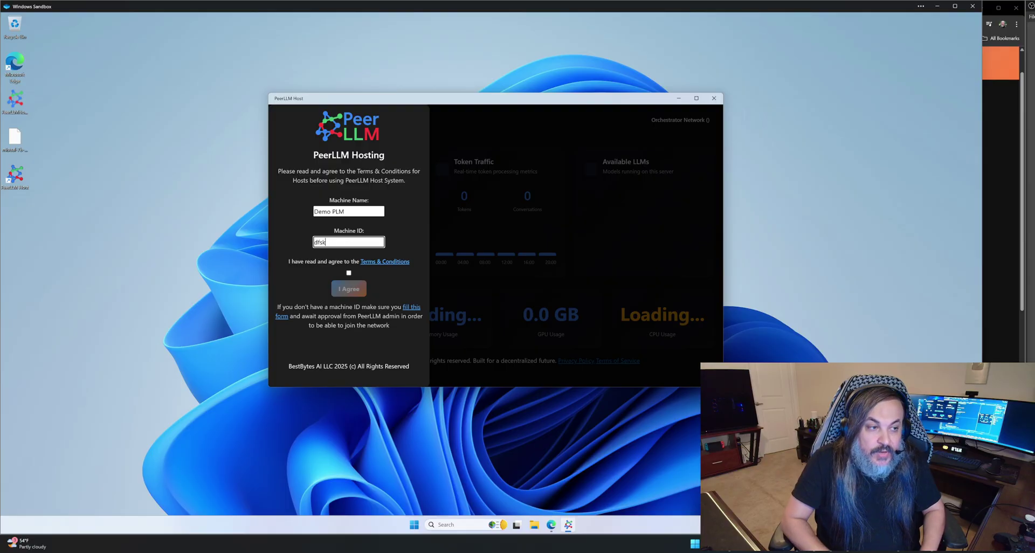
left_click(349, 273)
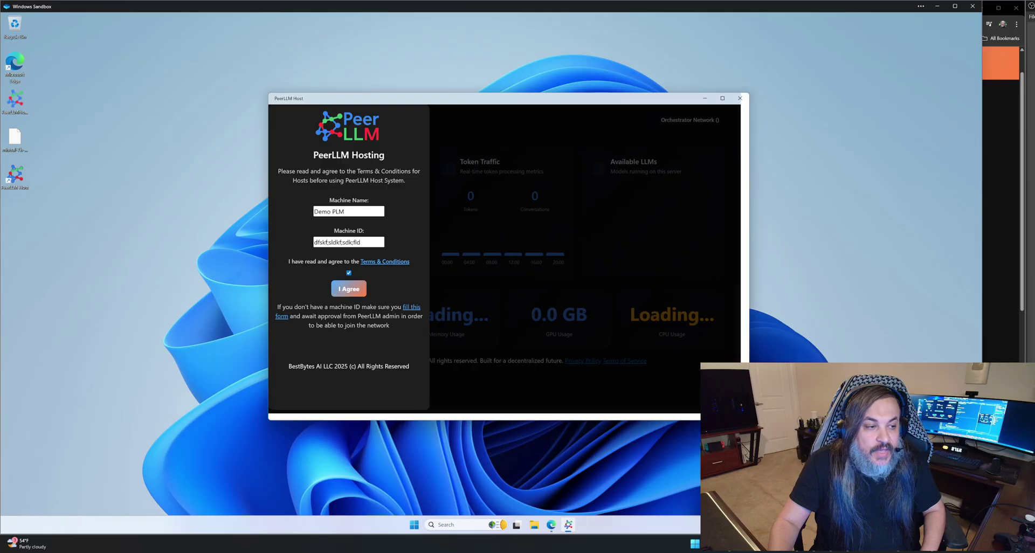
left_click(349, 289)
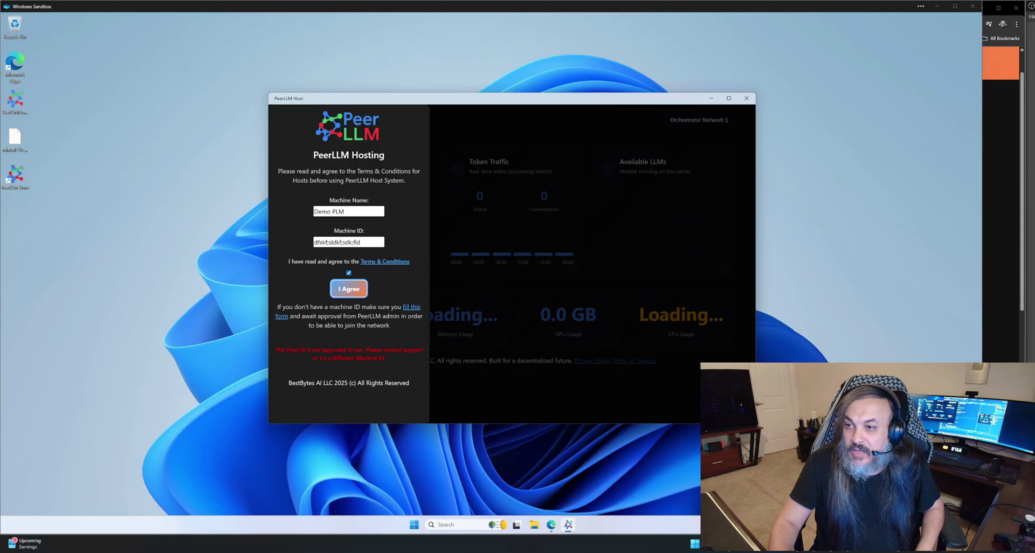
Replace the machine ID with the approved one from the clipboard and submit the host registration again.
left_click_drag(368, 242, 332, 242)
key("ctrl+a")
key("ctrl+v")
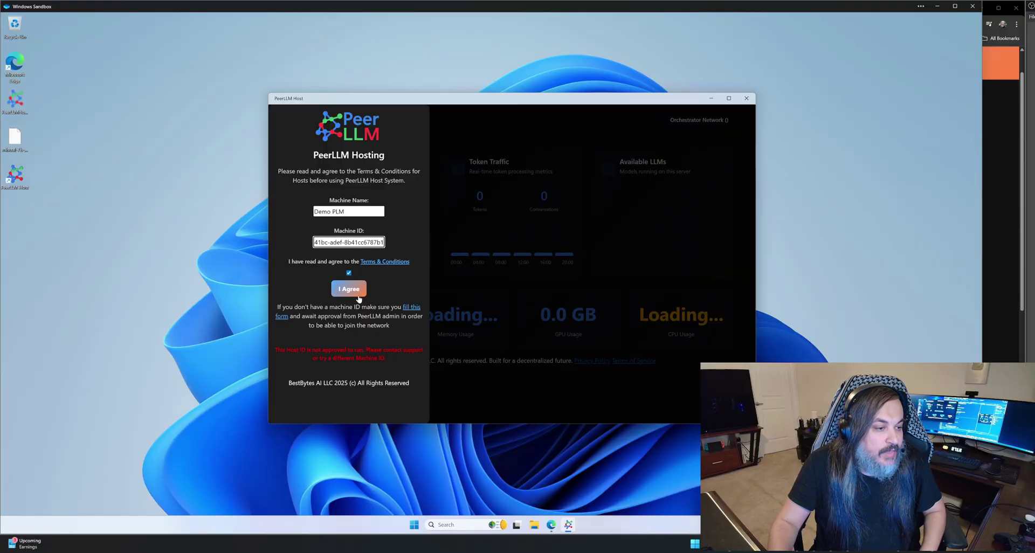
left_click(357, 296)
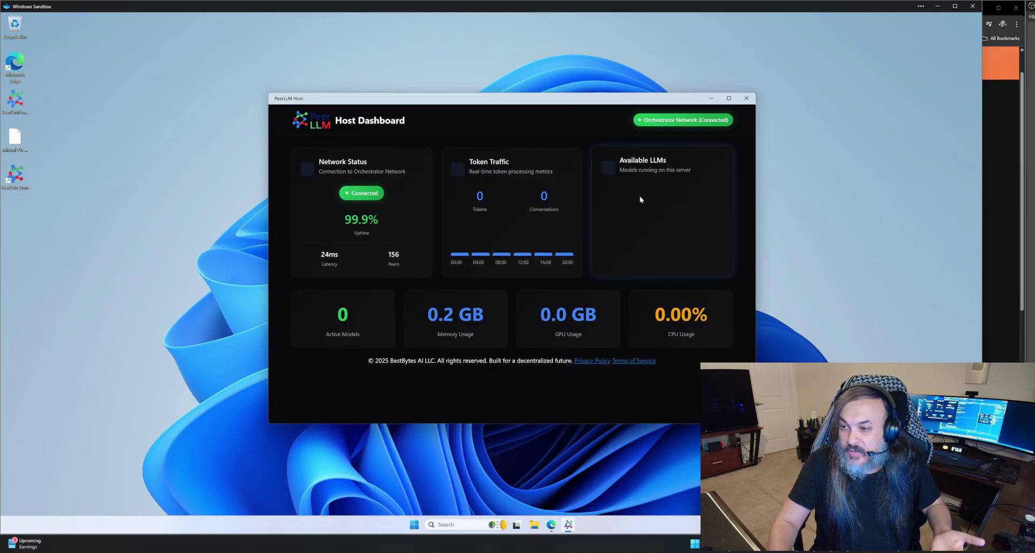
Copy the Mistral 7B model file on the sandbox desktop to the clipboard.
right_click(16, 147)
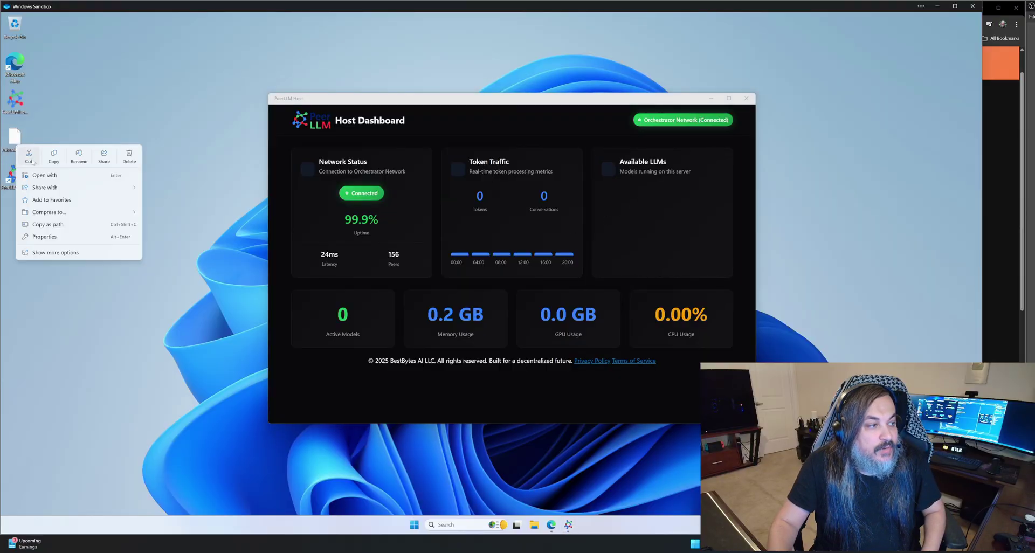
left_click(22, 149)
left_click(50, 159)
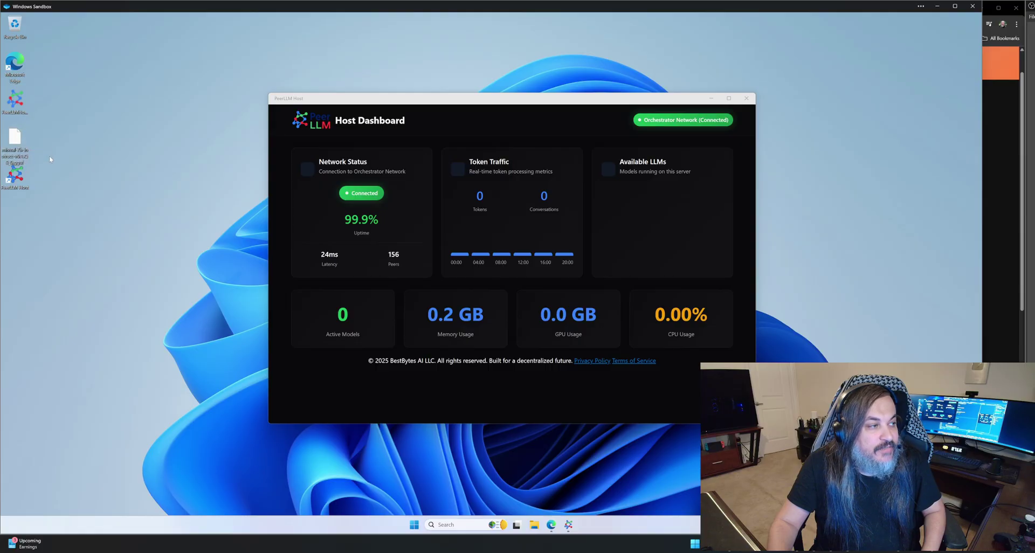
Create an LLMs folder inside the PeerLLM Host installation folder and paste the copied Mistral 7B model file into it.
right_click(22, 173)
left_click(59, 237)
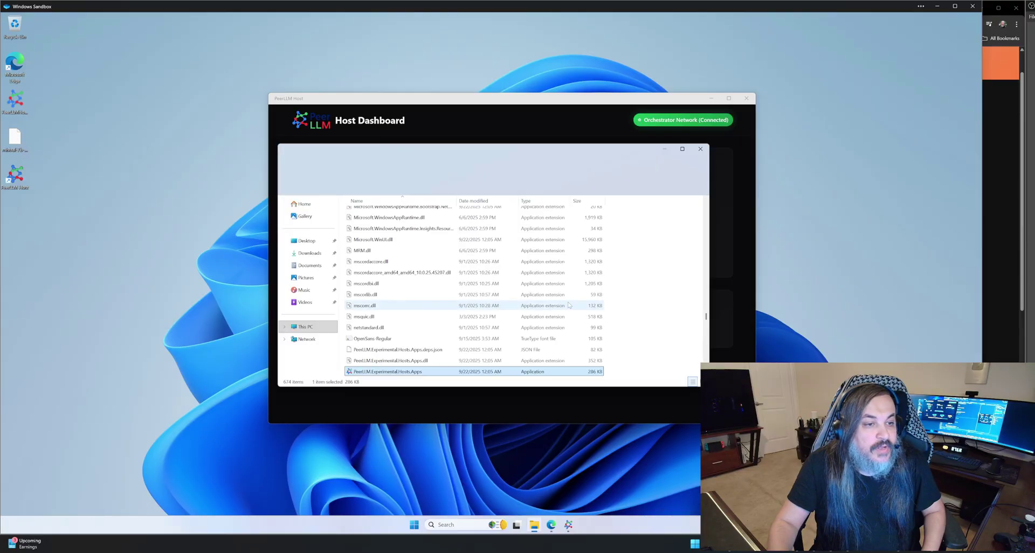
right_click(648, 310)
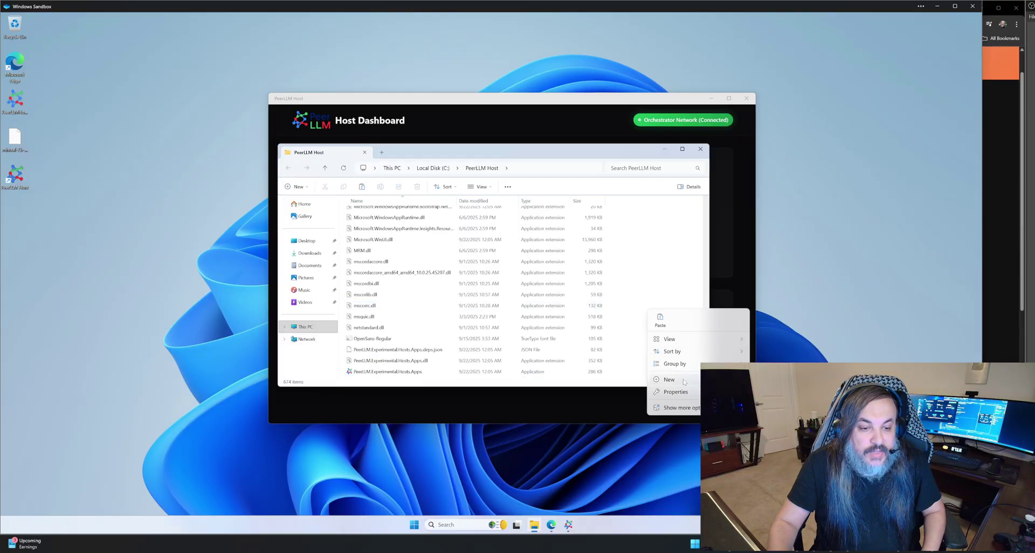
left_click(725, 381)
type("LLMs")
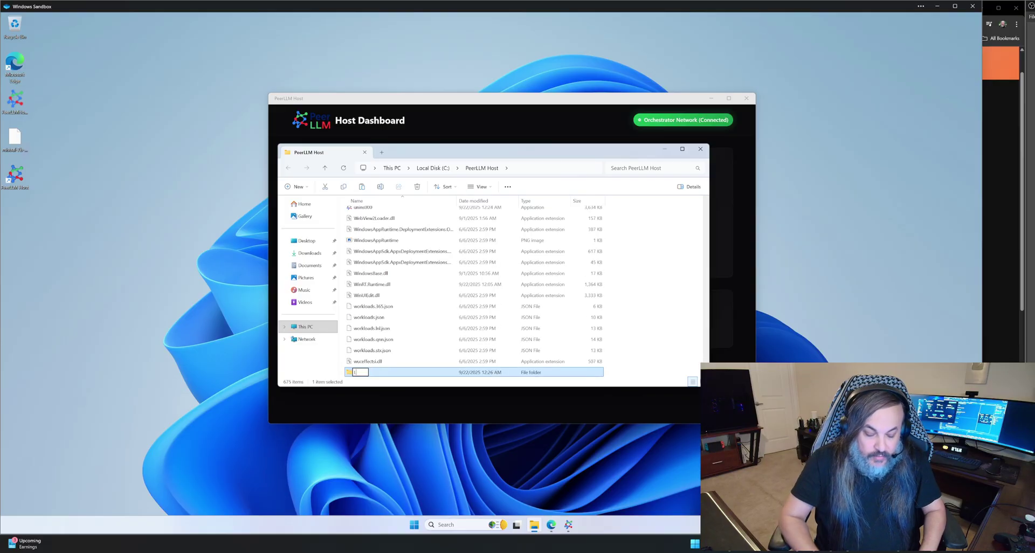
key("Return")
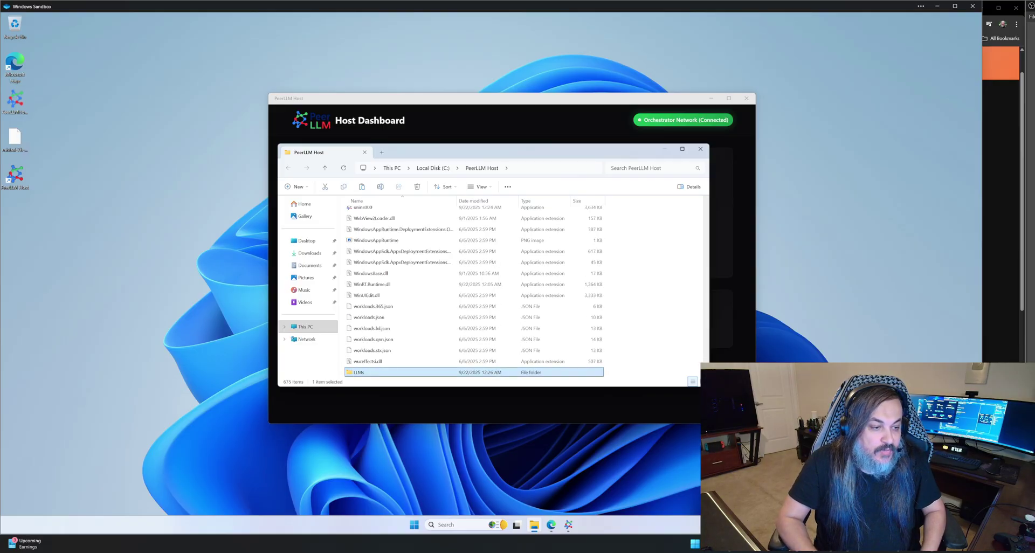
double_click(480, 372)
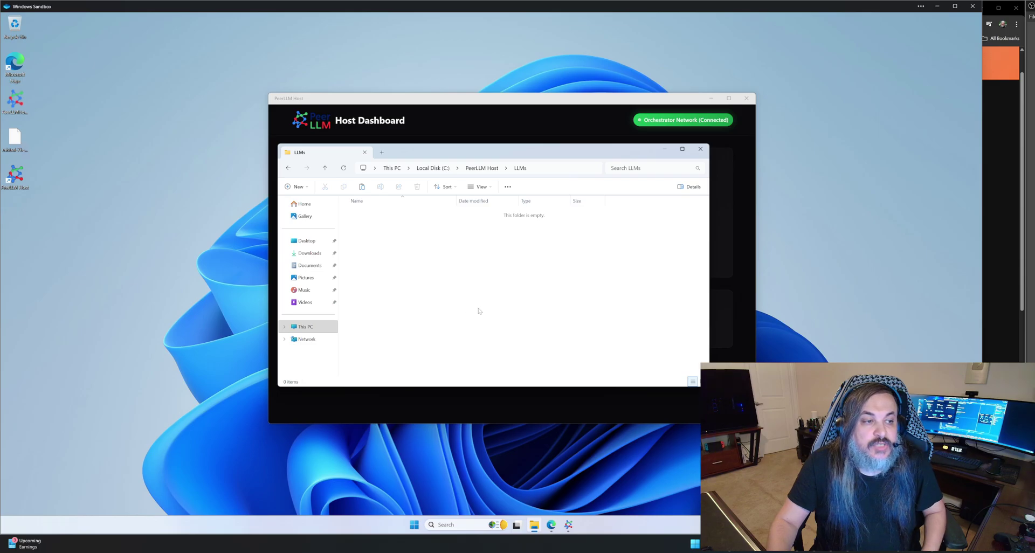
key("ctrl+v")
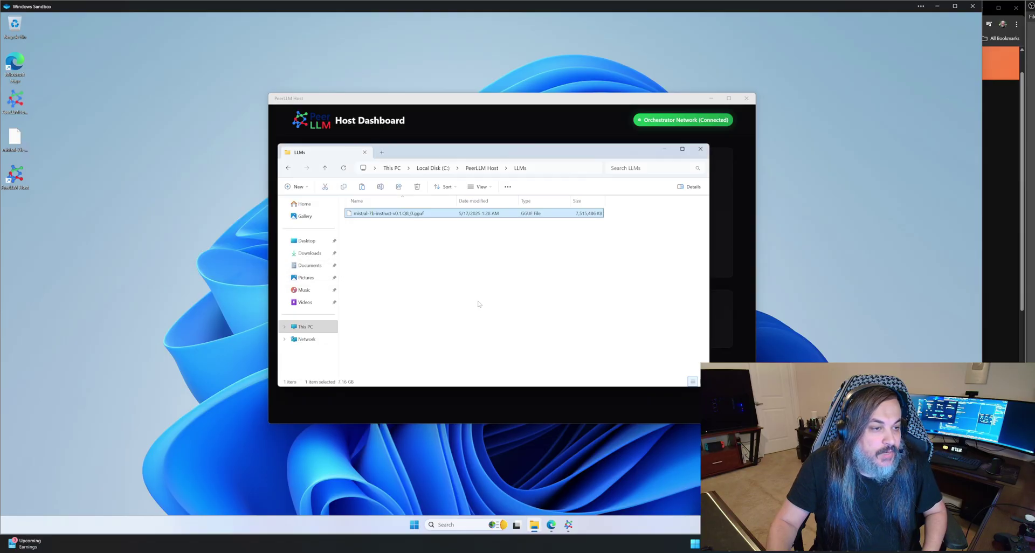
Restart PeerLLM Host so that it loads the model from the LLMs folder.
left_click(560, 111)
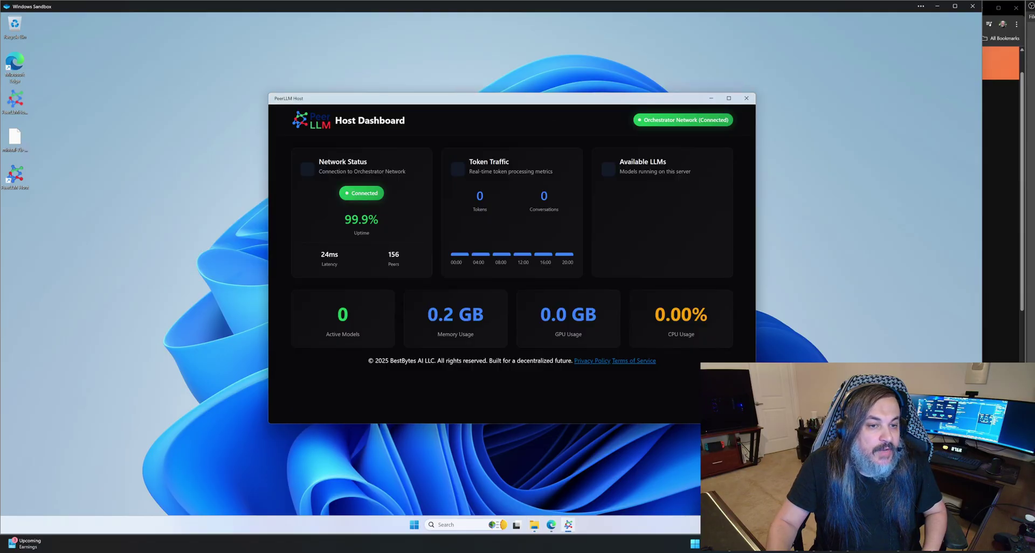
left_click(746, 98)
left_click(36, 112)
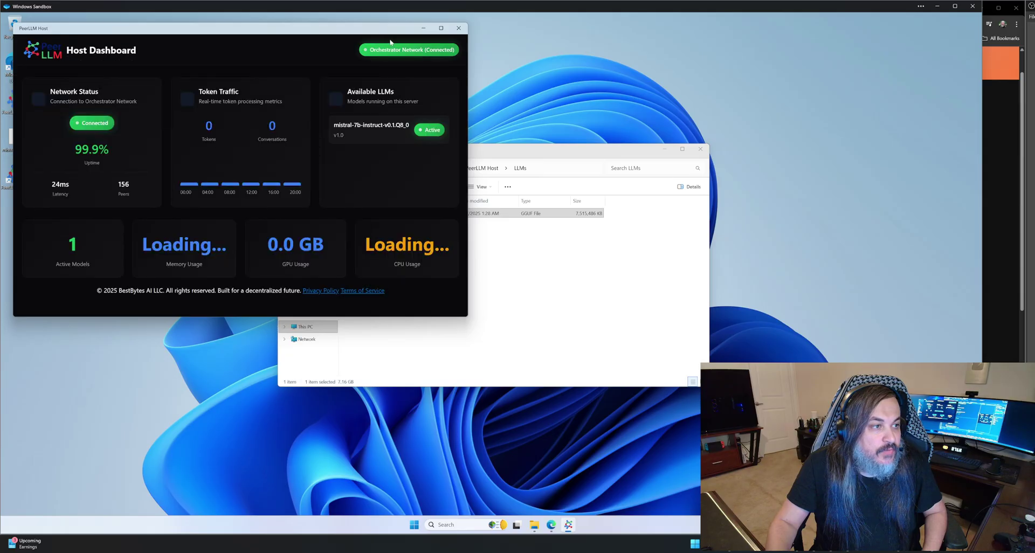
Move the Host Dashboard window towards the middle of the desktop, enlarge it, and widen the sandbox window.
left_click_drag(383, 33, 618, 101)
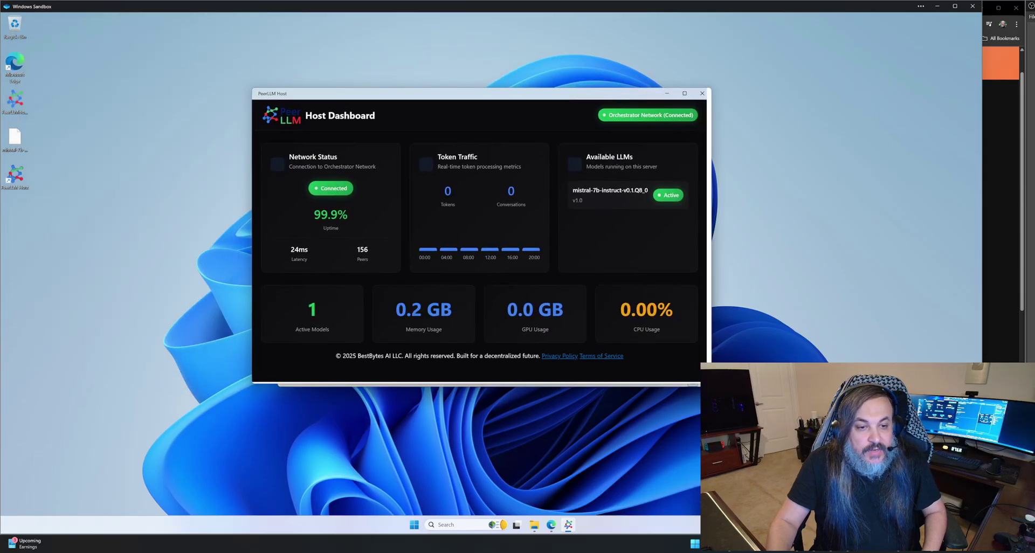
left_click_drag(705, 382, 771, 406)
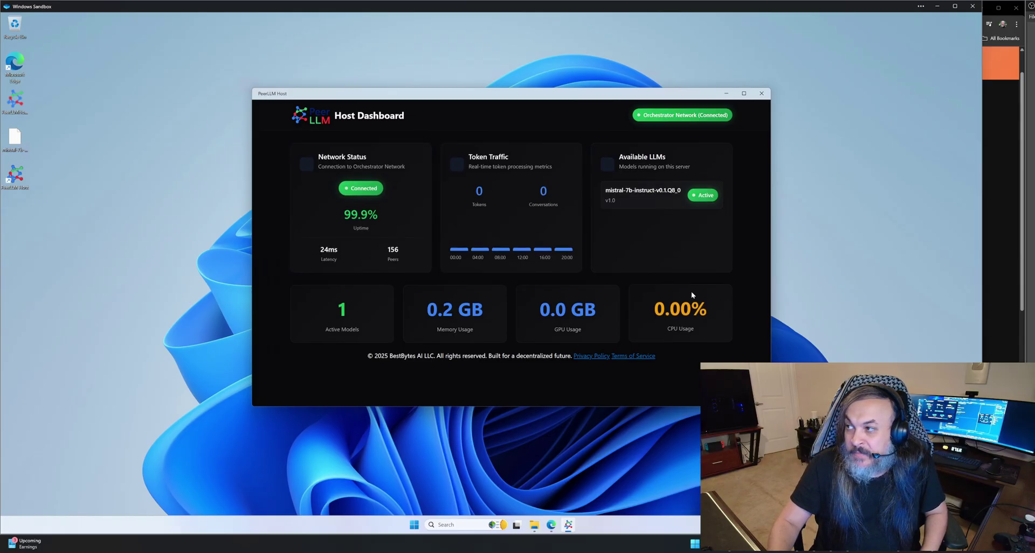
left_click_drag(983, 236, 1024, 236)
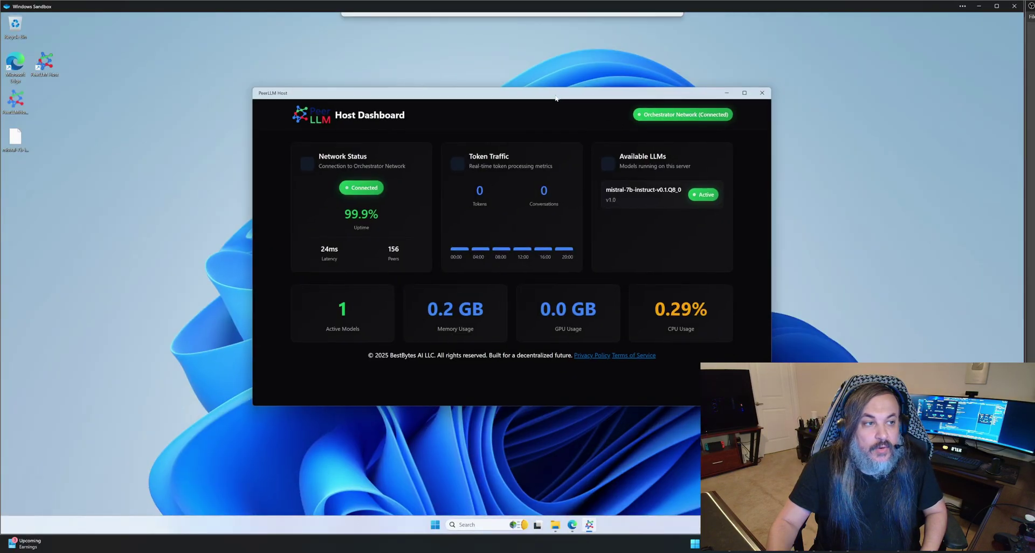
Switch to Microsoft Edge and close all the leftover tabs from the earlier searches and host registration.
left_click(572, 524)
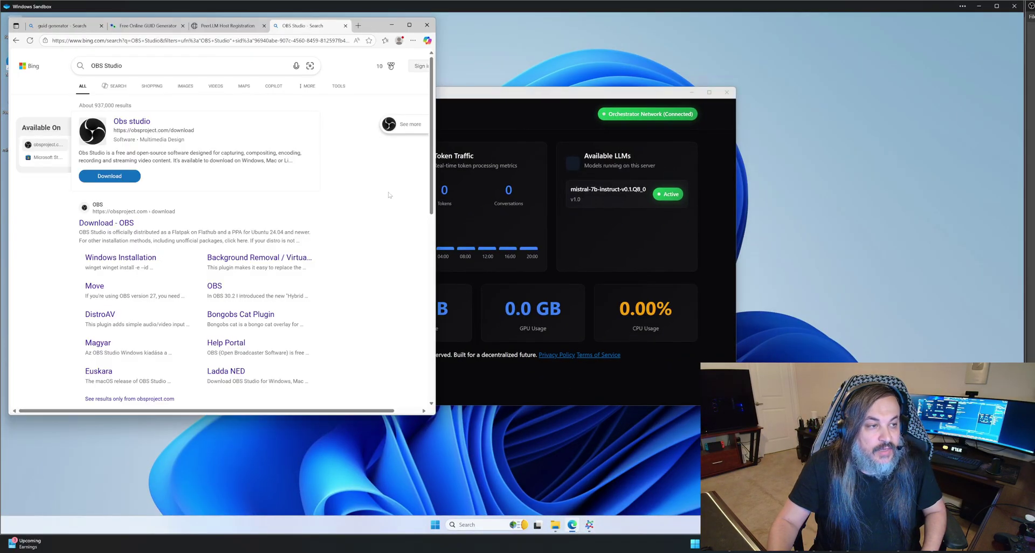
left_click(288, 27)
key("ctrl+w")
key("ctrl+w")
key("ctrl+w")
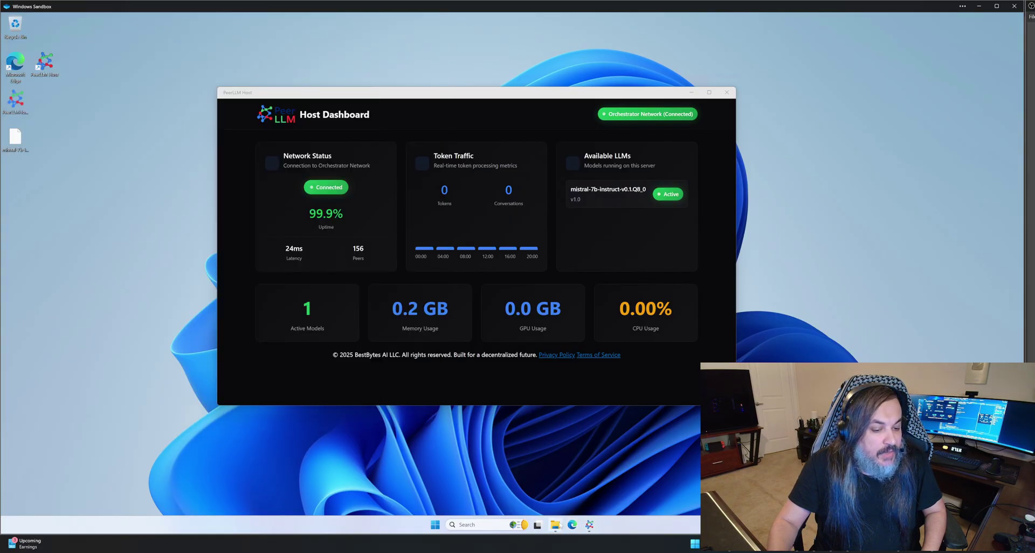
Start Microsoft Edge again and go to peerllm.com.
left_click(572, 525)
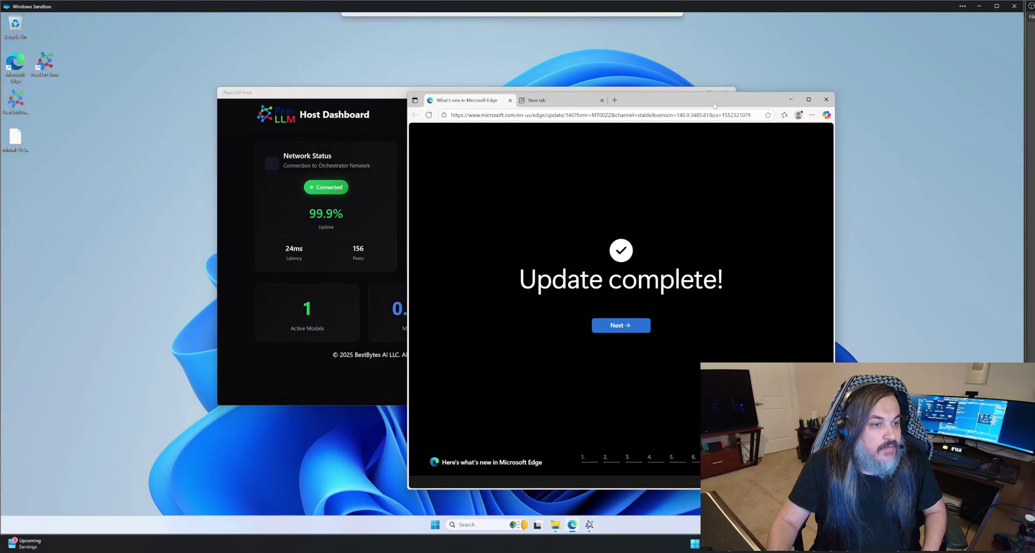
left_click(647, 115)
type("peerllm.com")
key("Return")
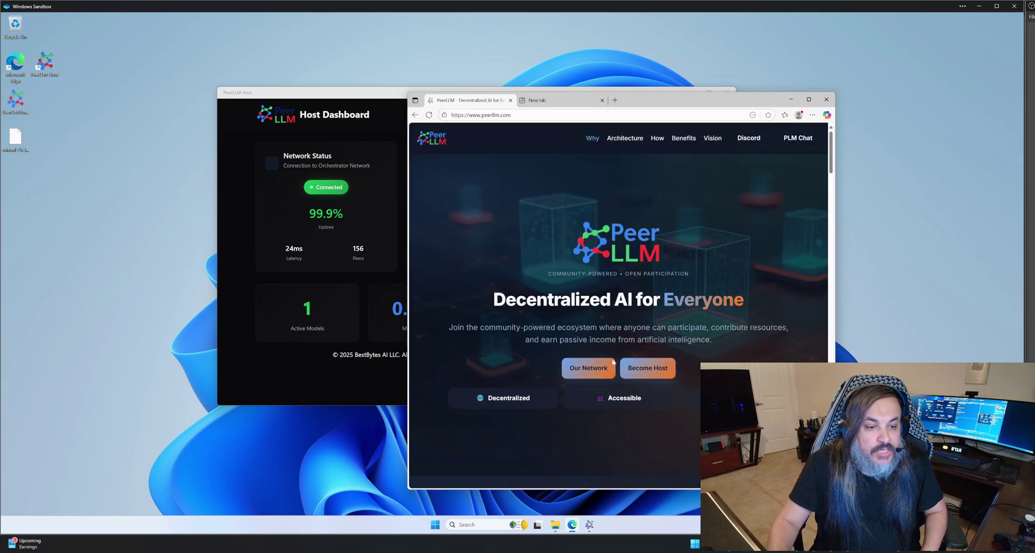
Open the Our Network page of active hosts and arrange the resized browser window beside the Host Dashboard.
left_click(615, 363)
left_click_drag(744, 99, 923, 42)
left_click_drag(586, 434, 527, 463)
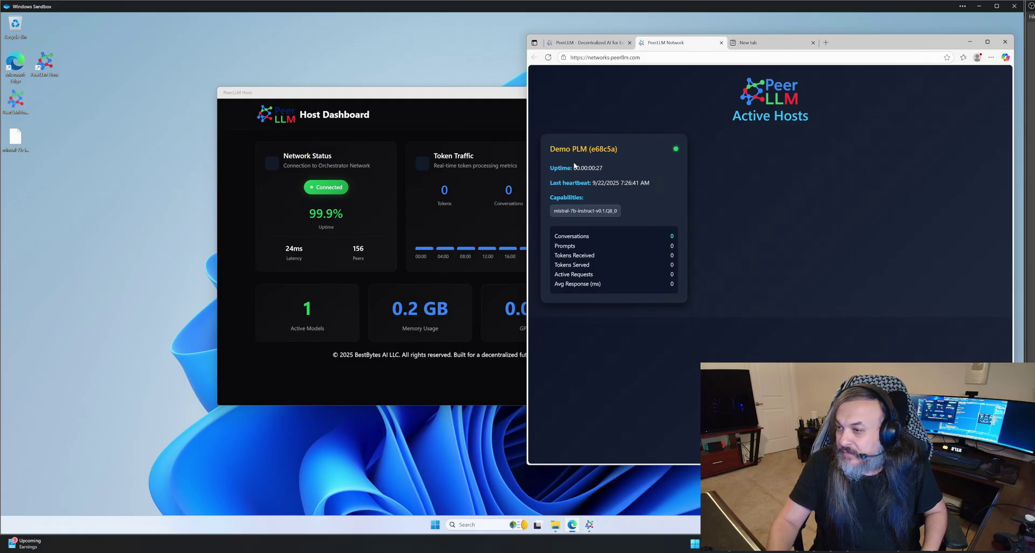
left_click_drag(493, 103, 285, 96)
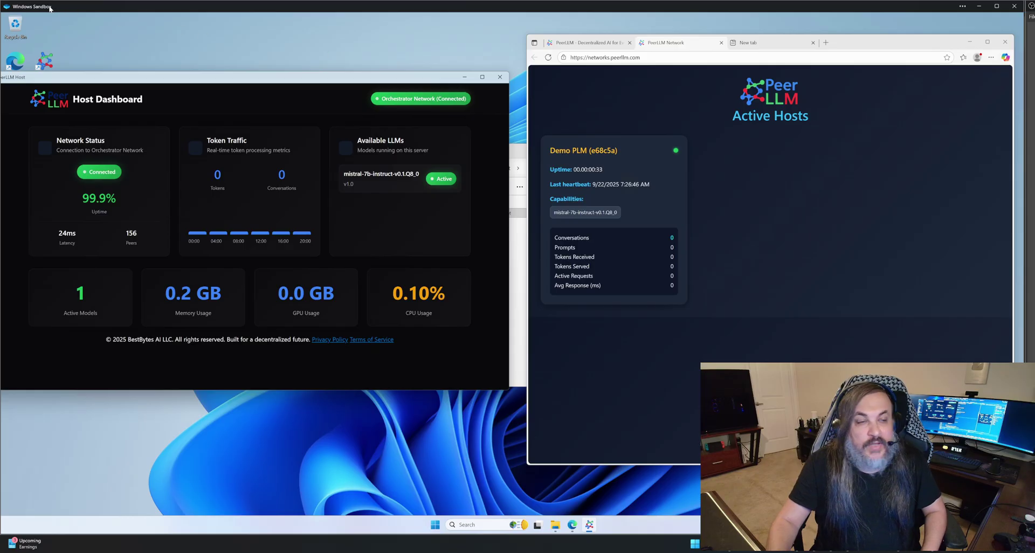
left_click_drag(159, 76, 216, 90)
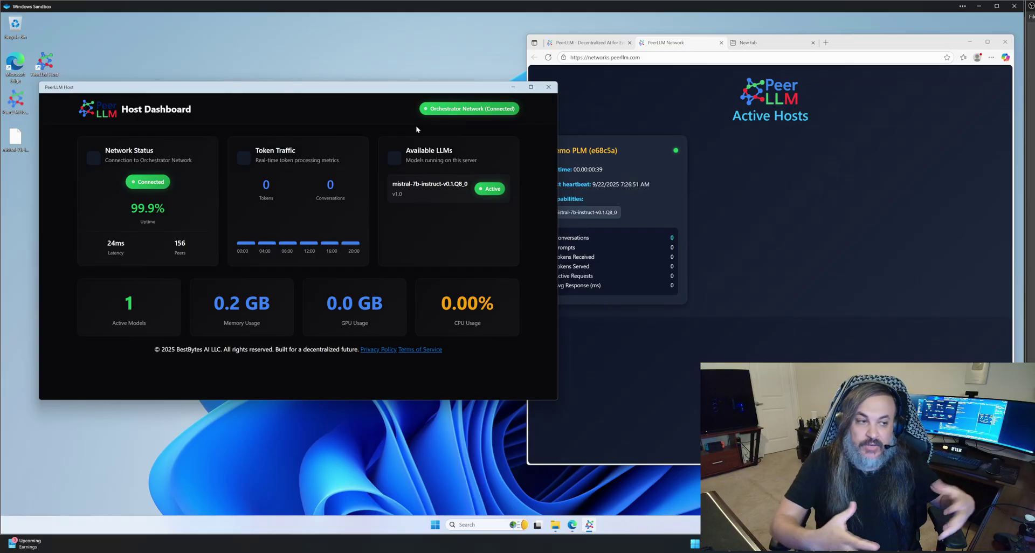
left_click(703, 210)
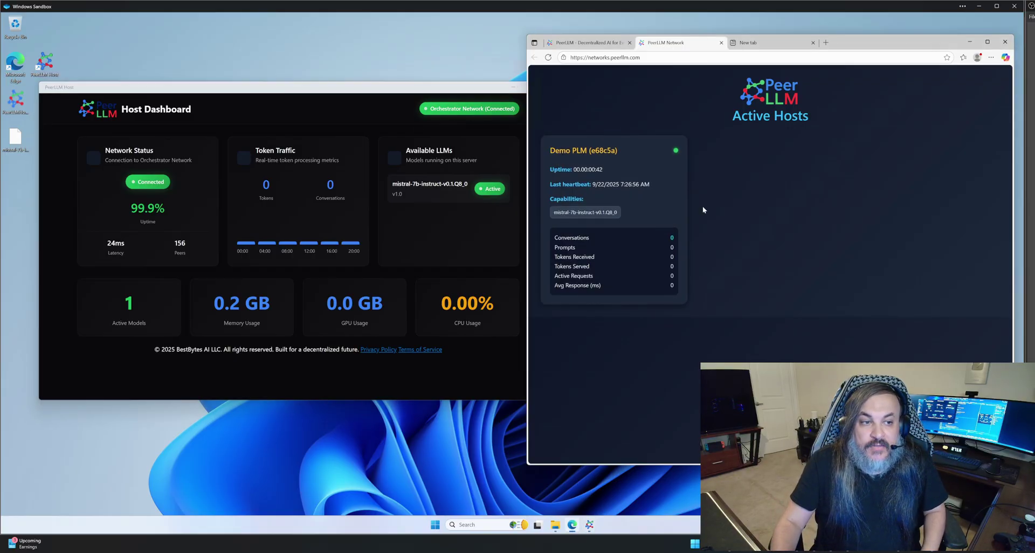
left_click_drag(456, 88, 445, 79)
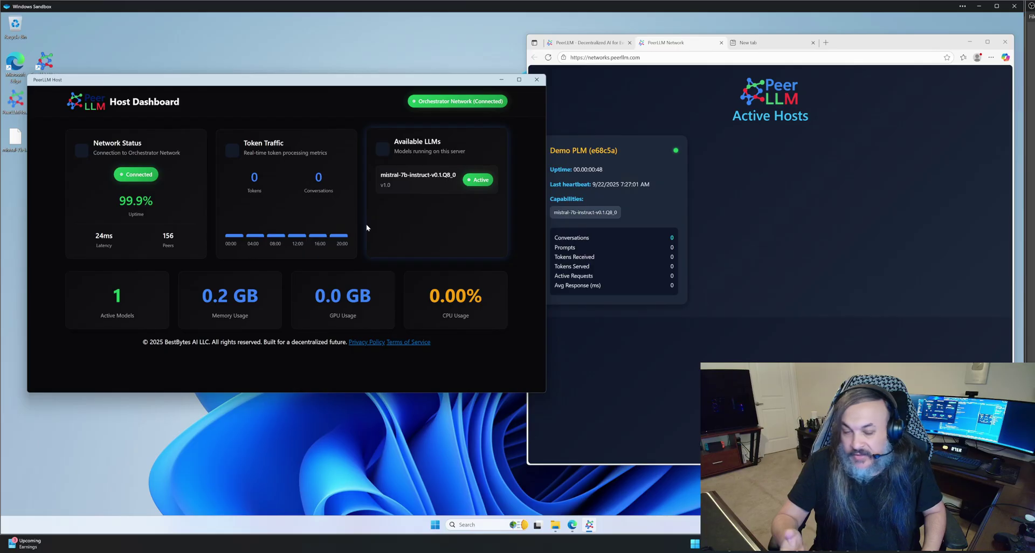
Return to the PeerLLM home page, open PLM Chat and accept the End User License Agreement.
left_click(751, 276)
left_click(615, 43)
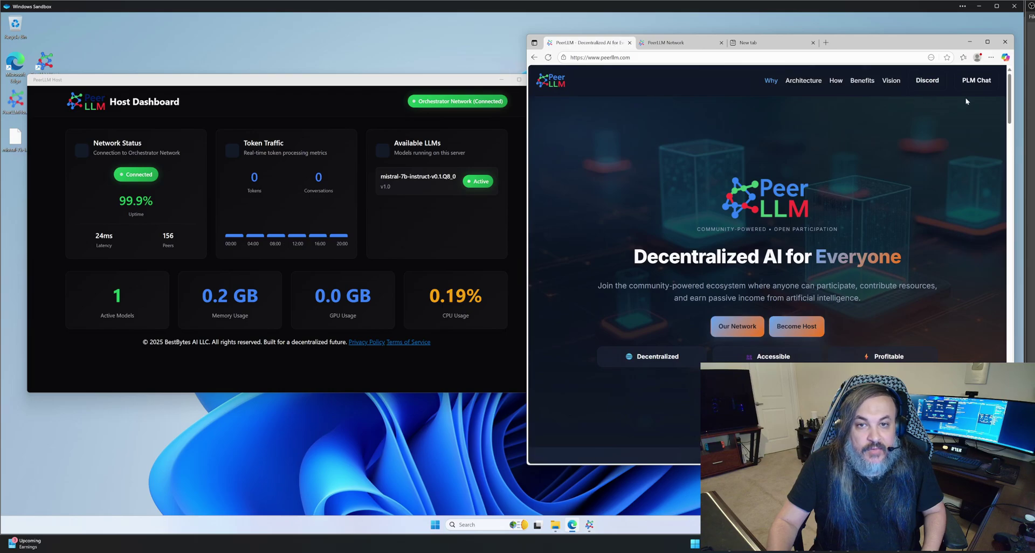
left_click(977, 80)
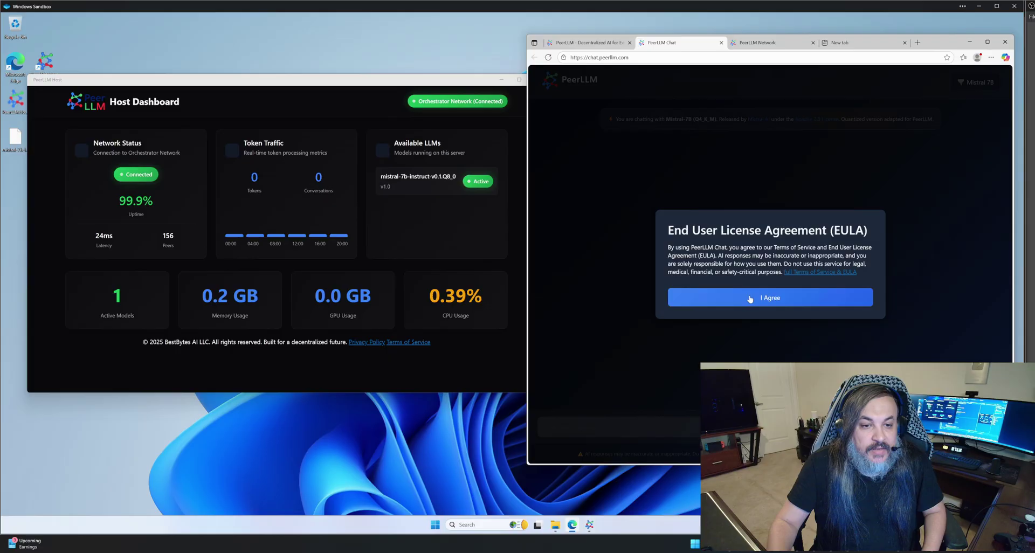
left_click(750, 299)
Try to chat with Mistral 7B by sending "hi there", then reload the chat page and send "Hi there" again.
type("hi there")
key("Return")
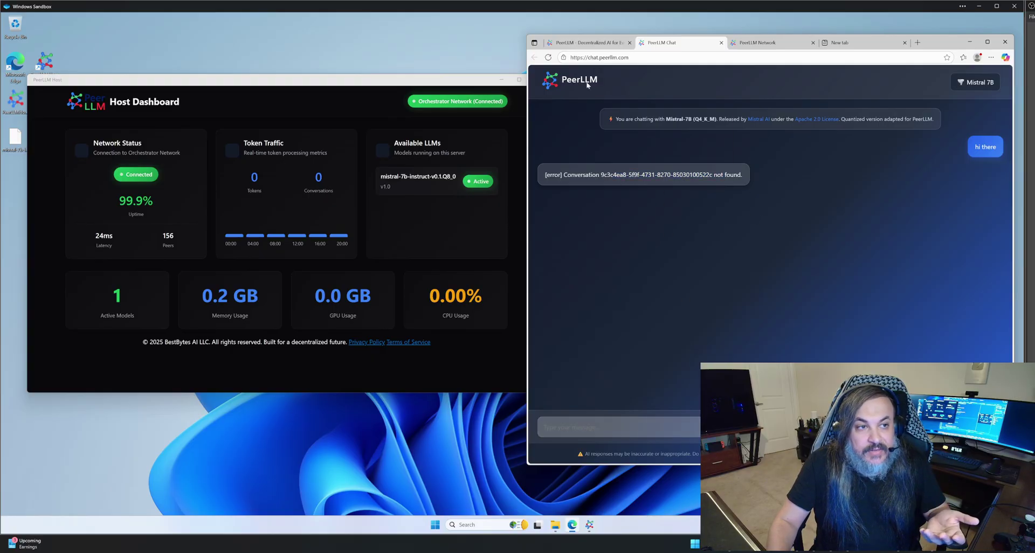
key("F5")
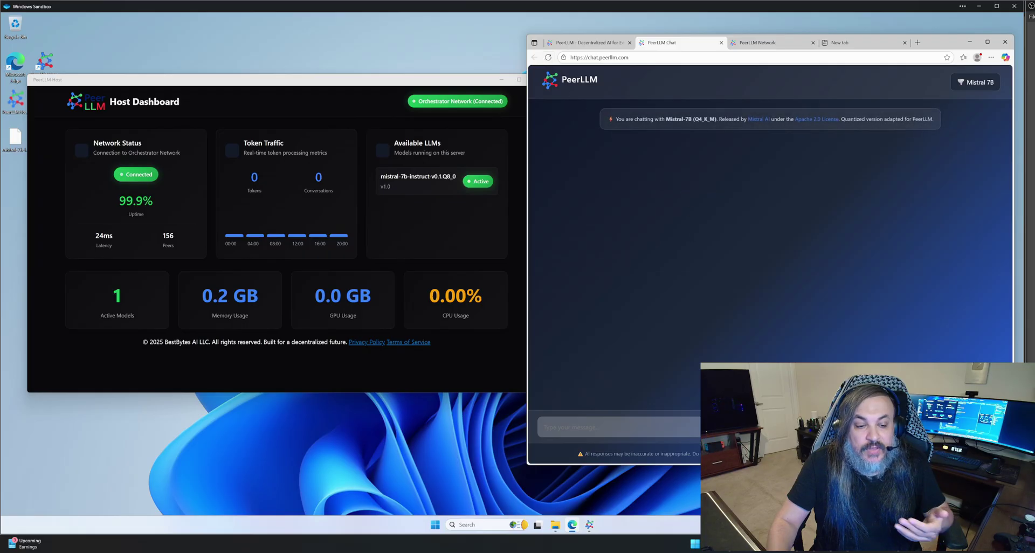
left_click(593, 427)
type("Hi t")
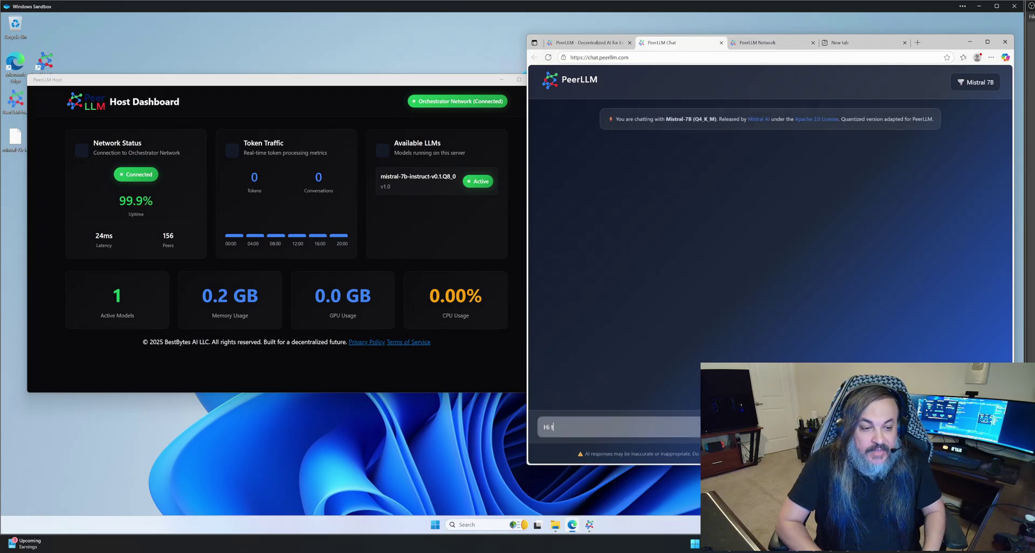
type("here")
key("Return")
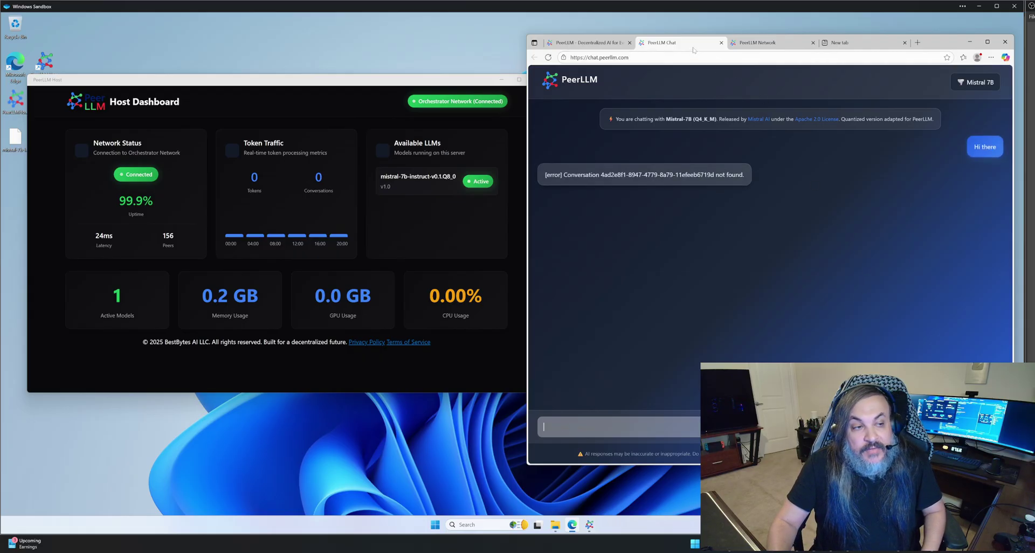
Close PeerLLM Host and move the browser window to the middle of the desktop.
left_click(476, 82)
left_click(537, 79)
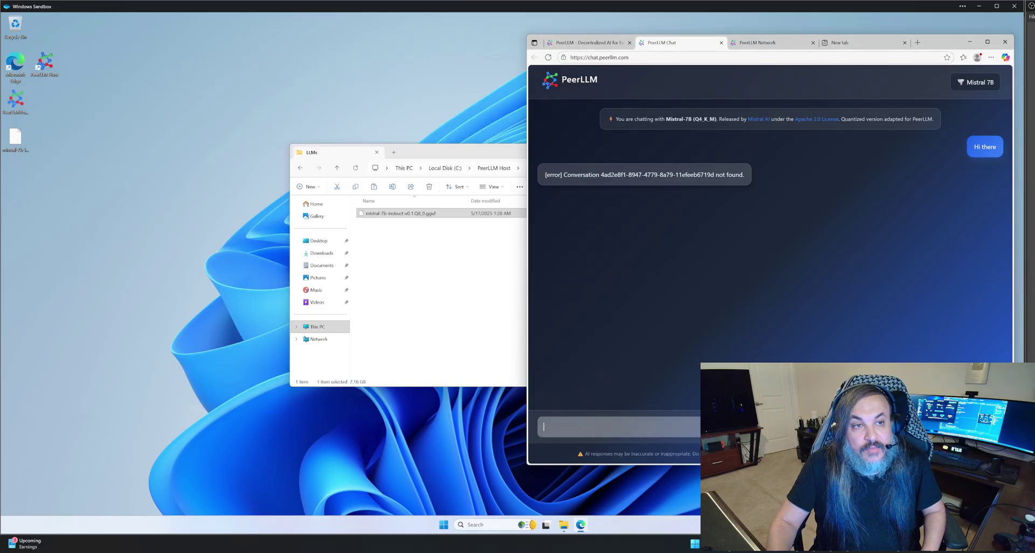
left_click_drag(936, 46, 729, 60)
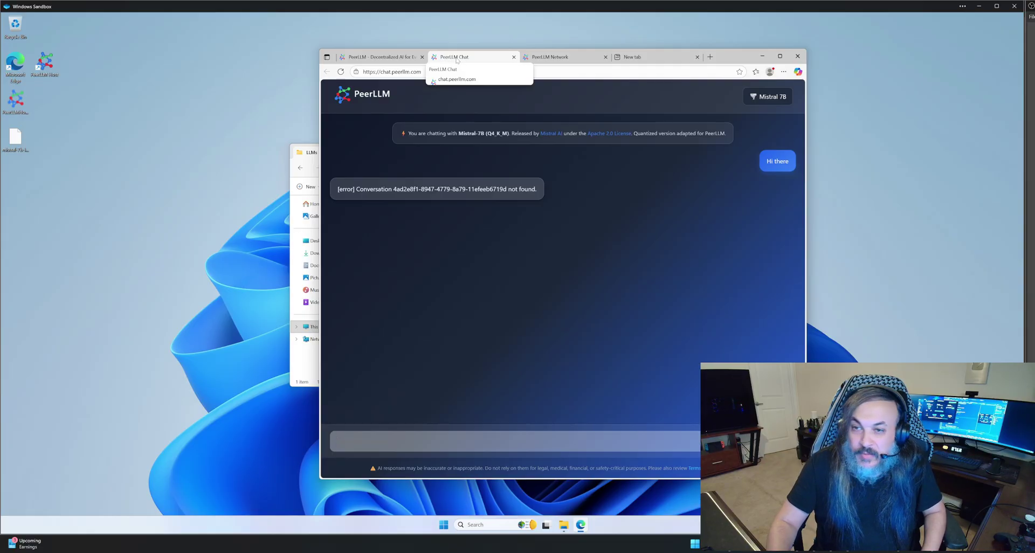
Reload the PeerLLM Chat page and check the network page for active hosts.
key("F5")
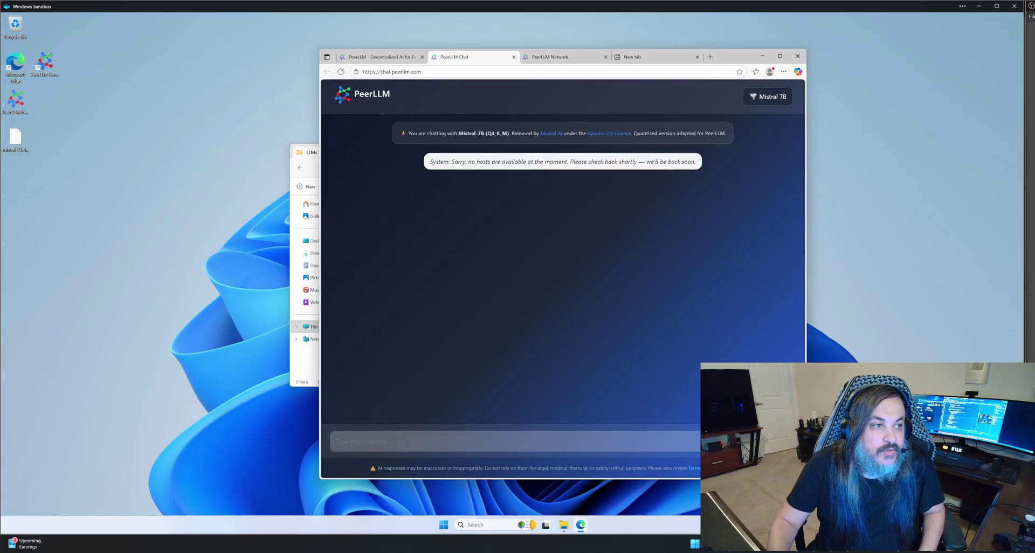
left_click(555, 57)
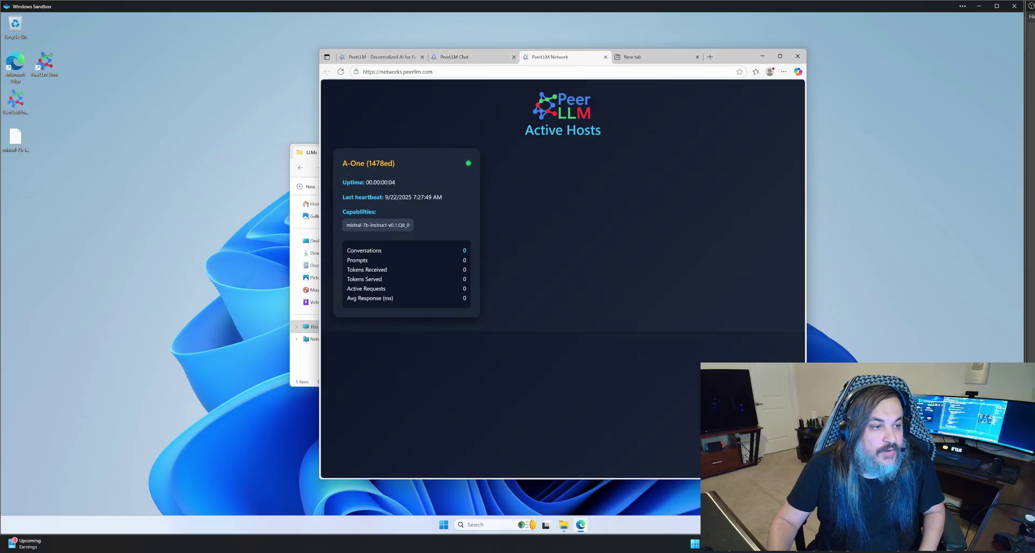
Go back to PeerLLM Chat, reload it and send the message "Hi there how are you doing?".
left_click(464, 56)
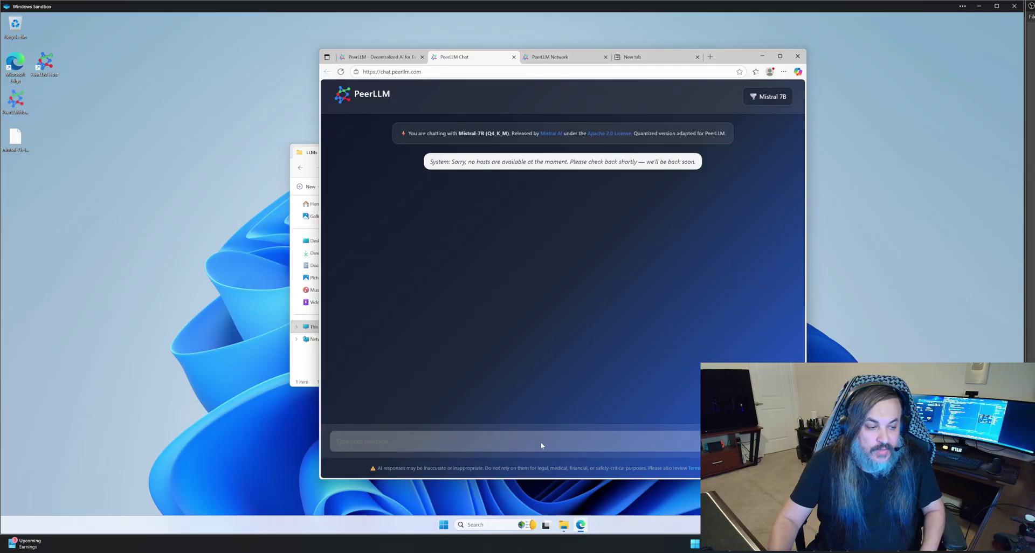
left_click(341, 72)
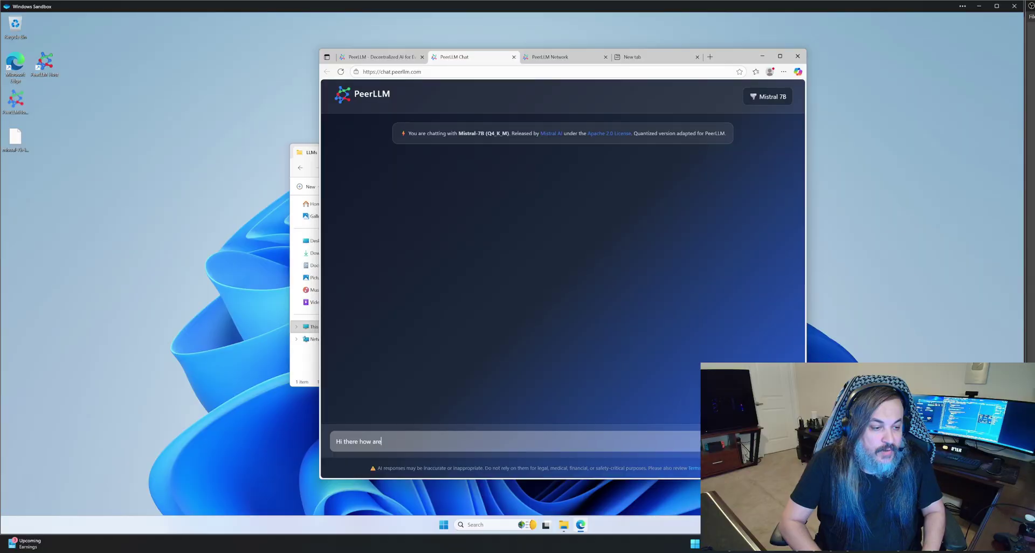
type("Hi there how are you doing?")
key("Return")
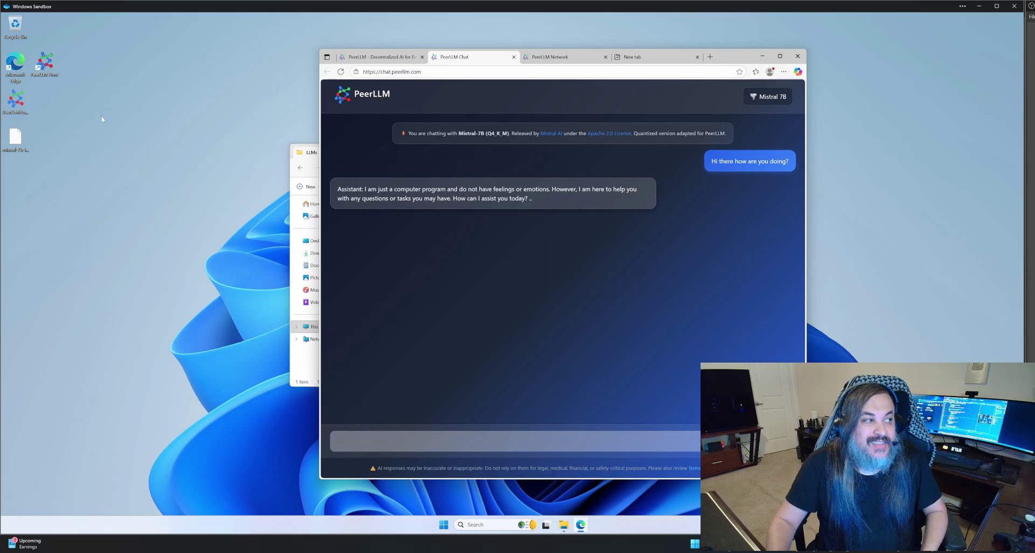
Launch PeerLLM Host again from the desktop and move its dashboard window over the browser.
double_click(52, 72)
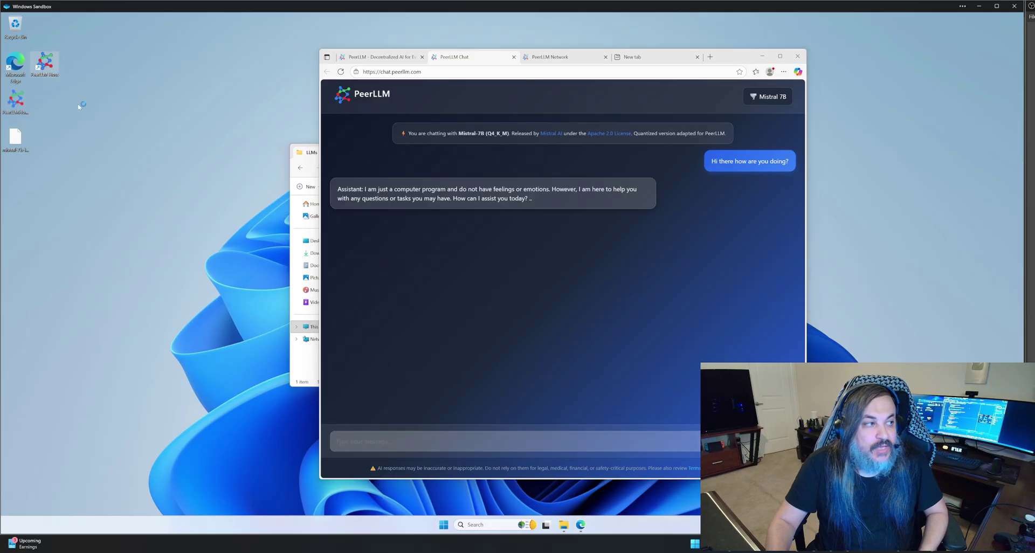
left_click_drag(273, 75, 496, 109)
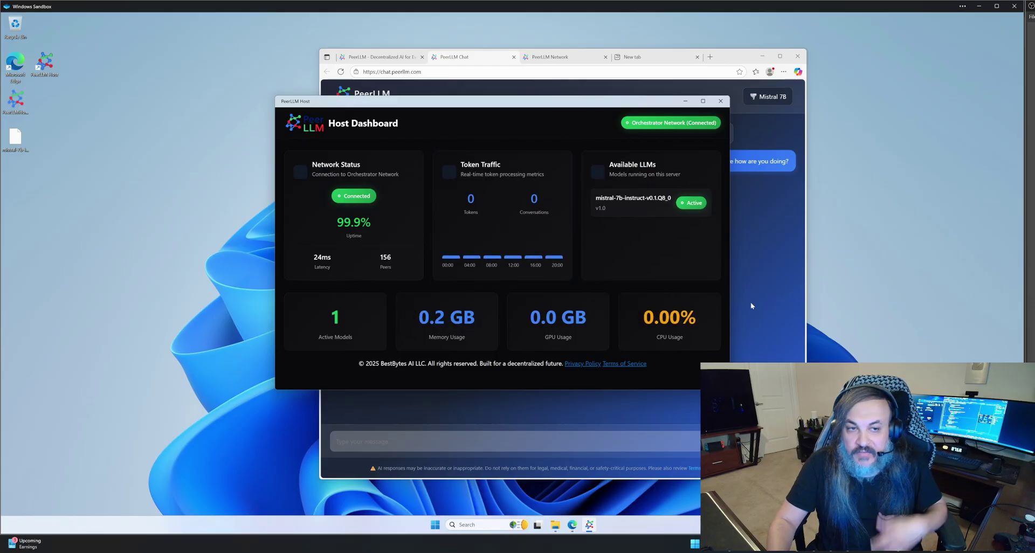